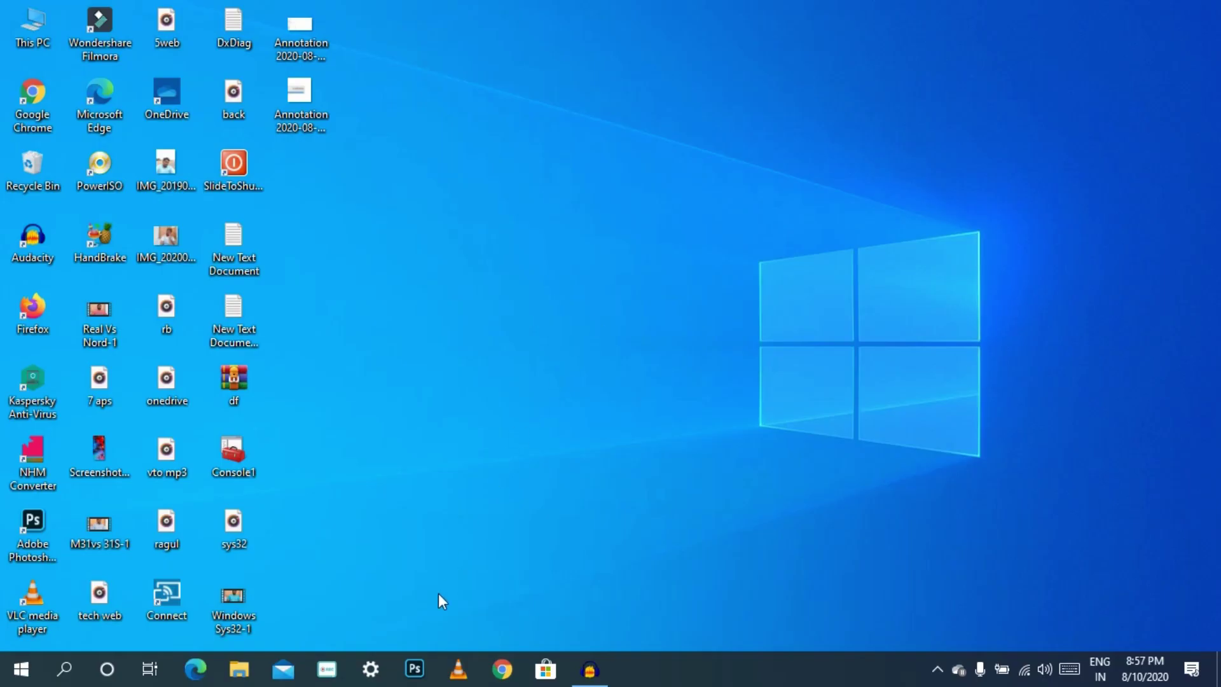
Step: Open the Optional features page within the Apps section of Windows Settings
left_click(375, 674)
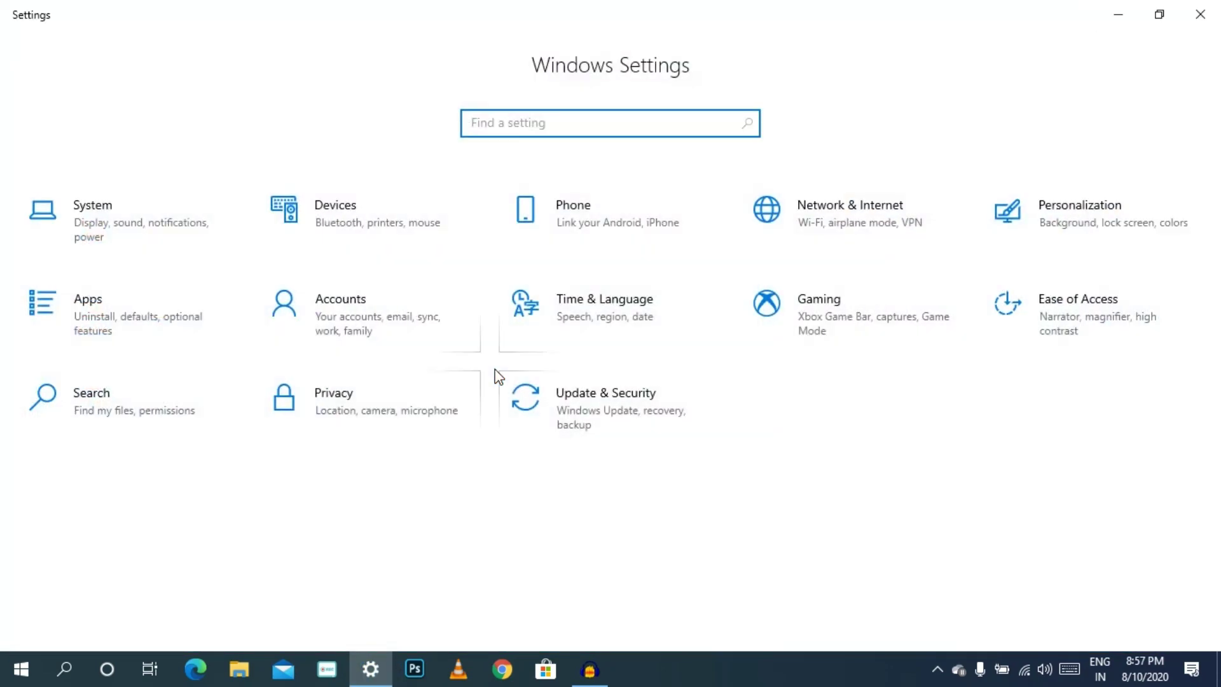
left_click(136, 322)
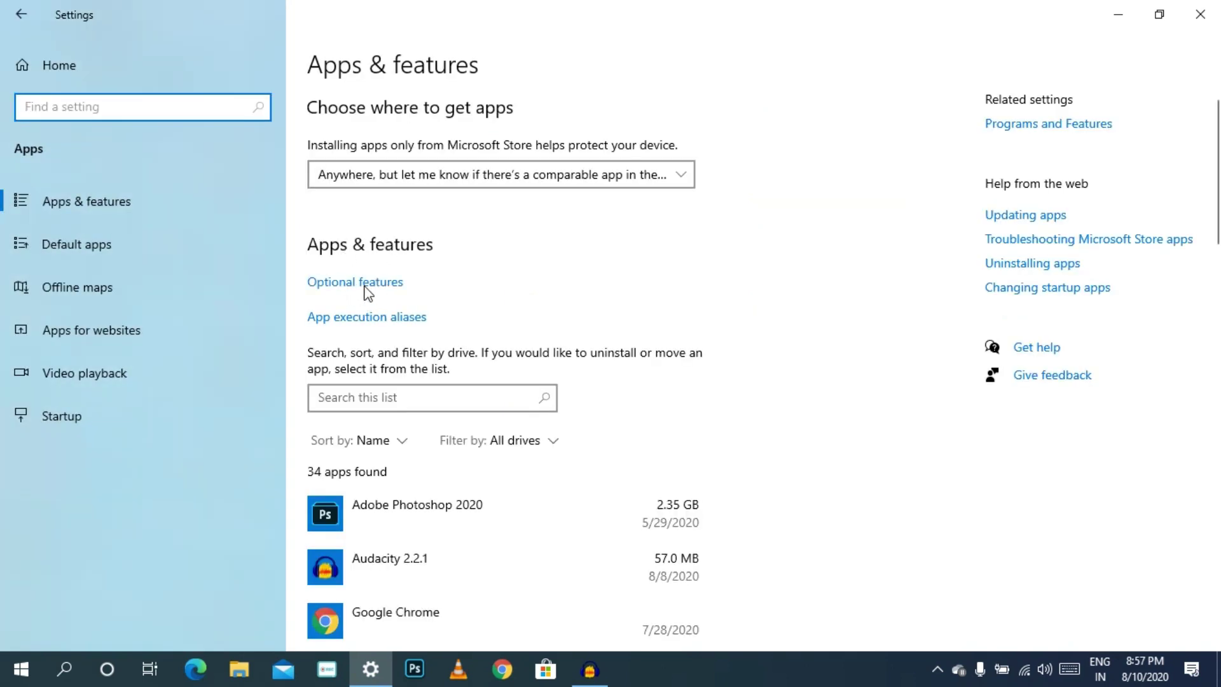
left_click(374, 287)
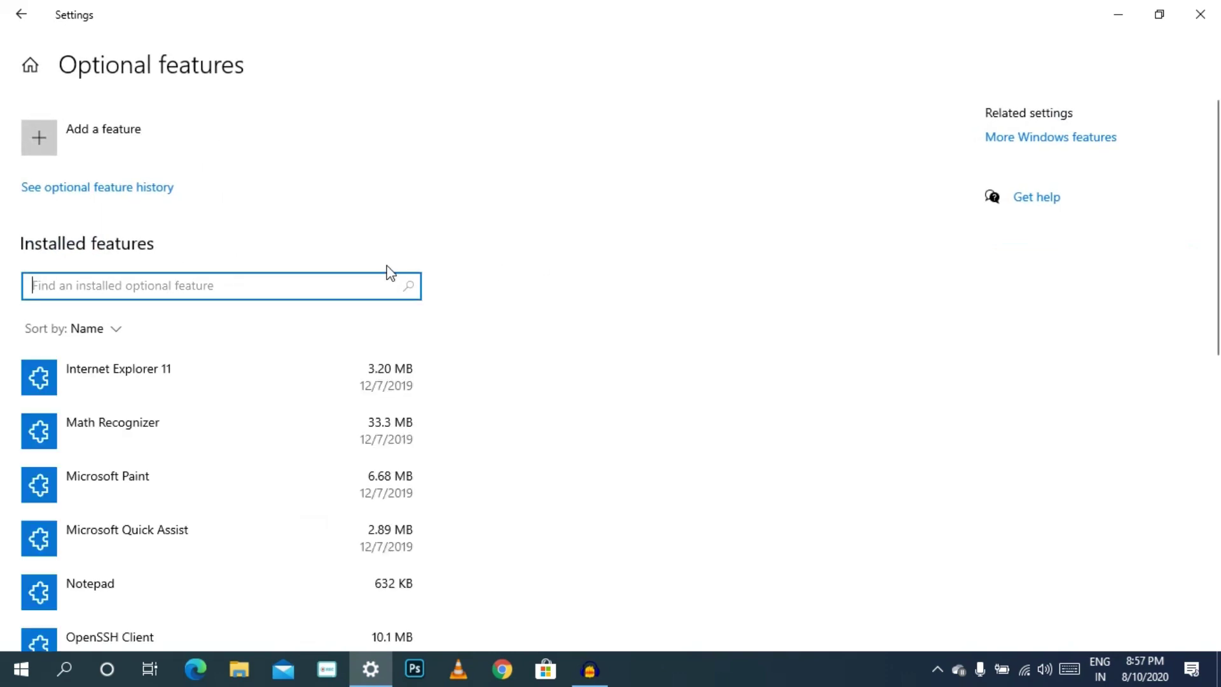
Step: Look through the whole list of installed optional features
scroll(374, 273, "down", 3)
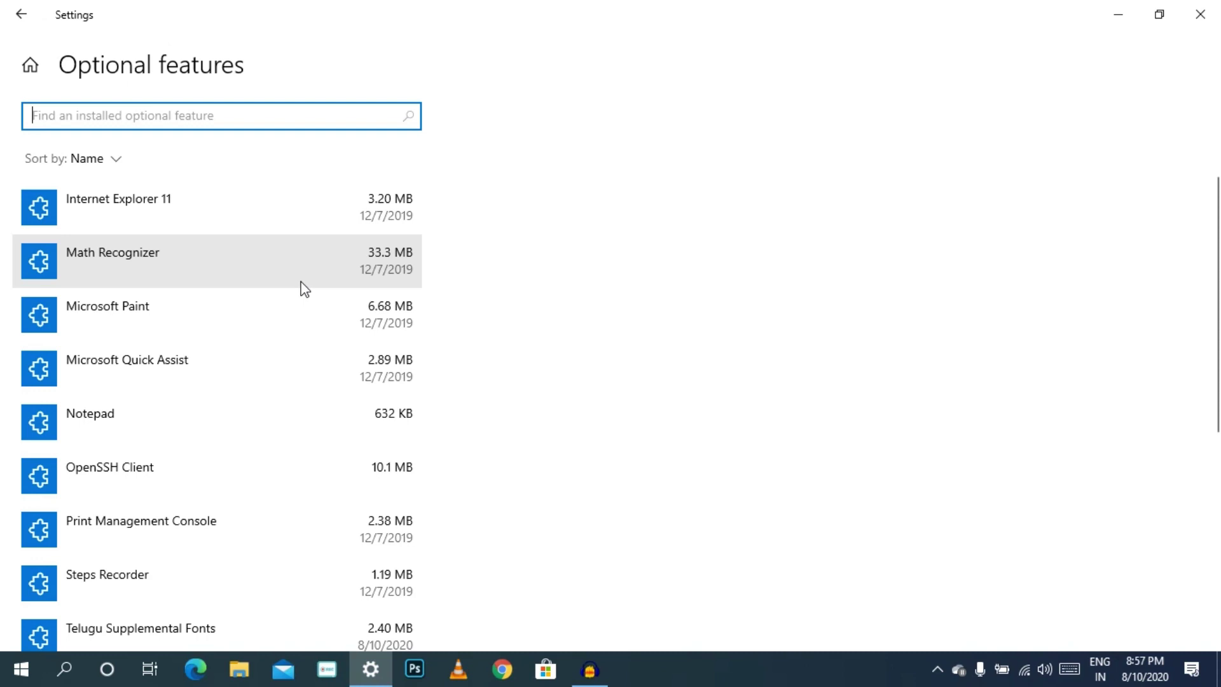
scroll(303, 286, "down", 2)
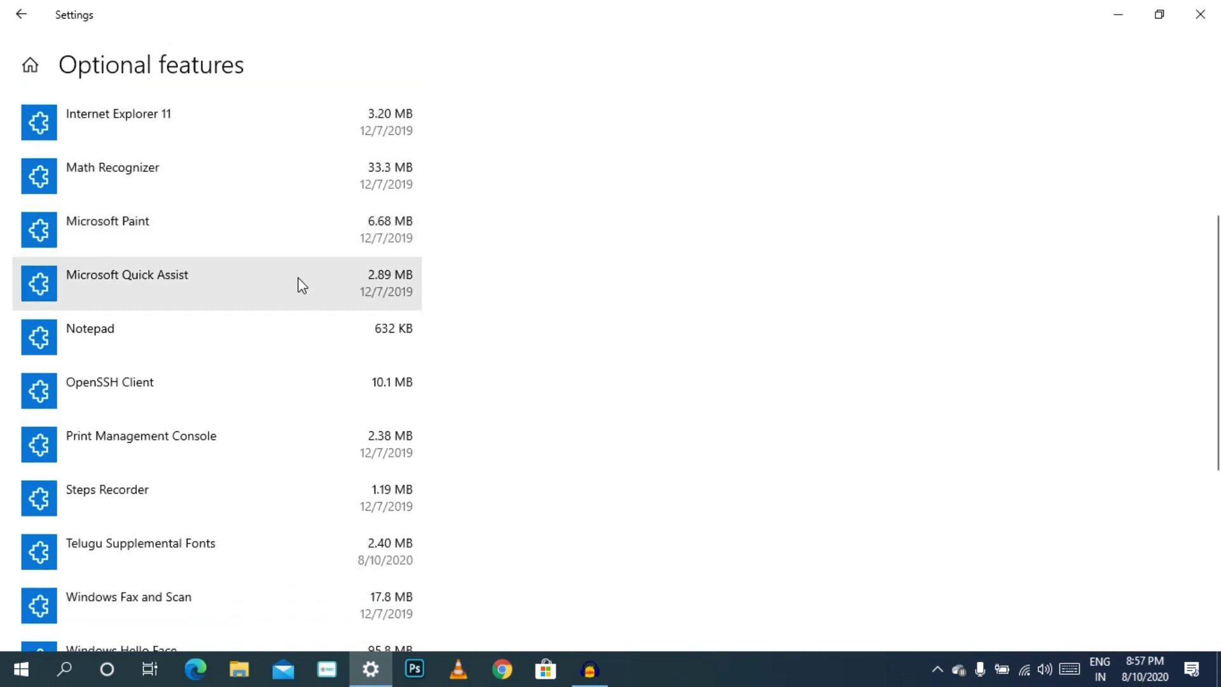
scroll(276, 259, "down", 4)
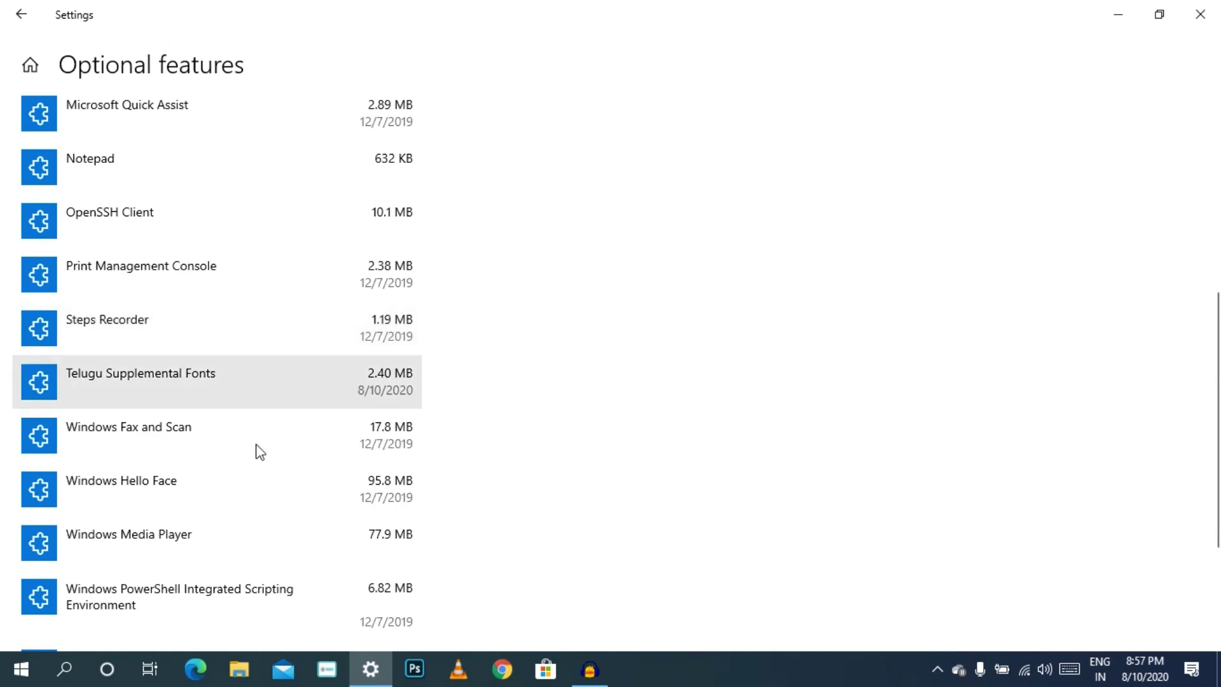
scroll(242, 477, "down", 4)
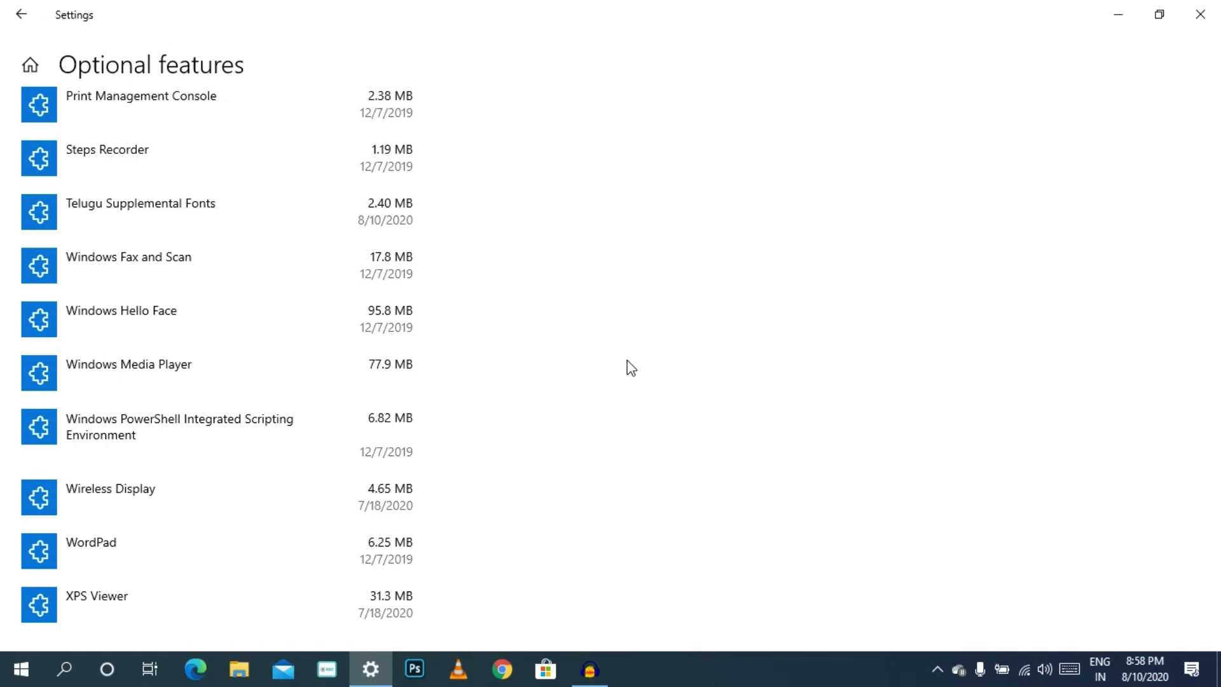
scroll(631, 368, "down", 1)
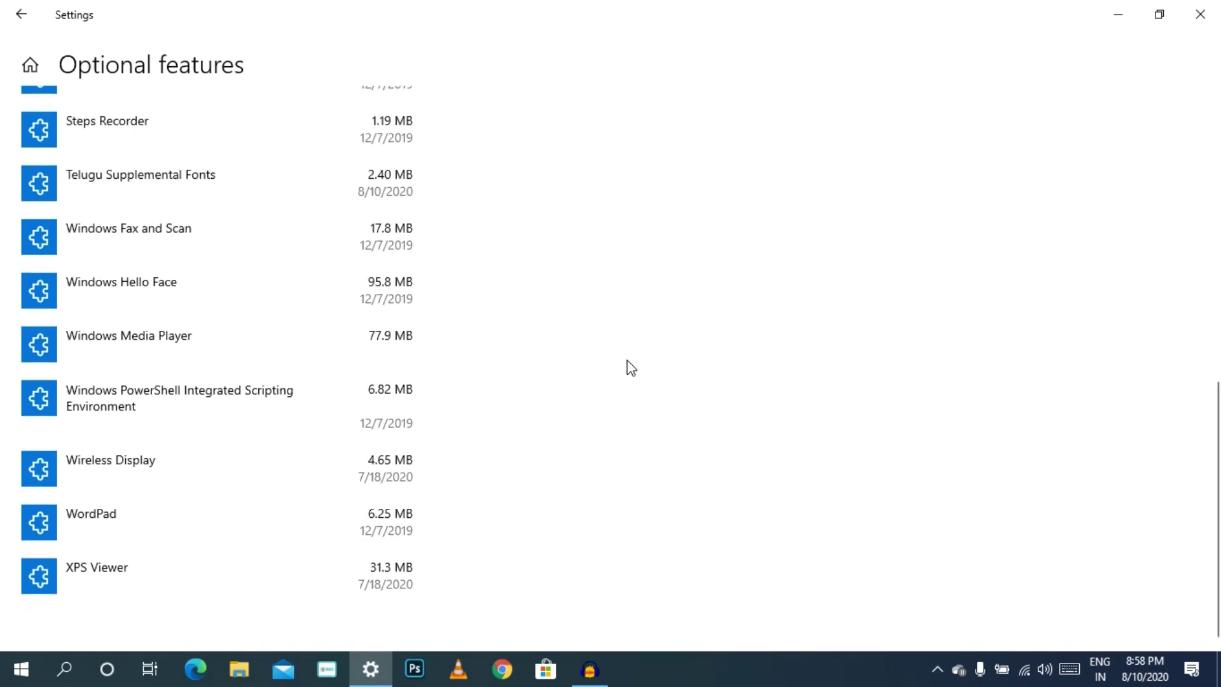
scroll(471, 335, "up", 15)
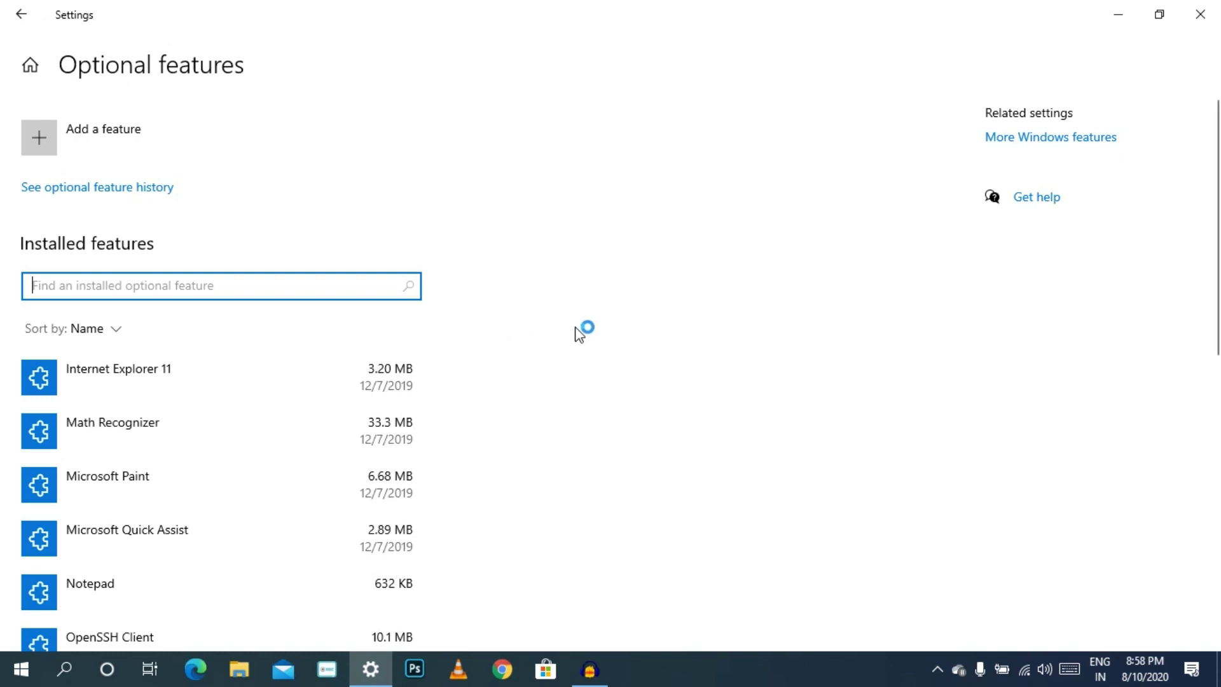
Step: Bring up the optional features available to add and examine the supplemental fonts and RSAT tools offered
left_click(90, 133)
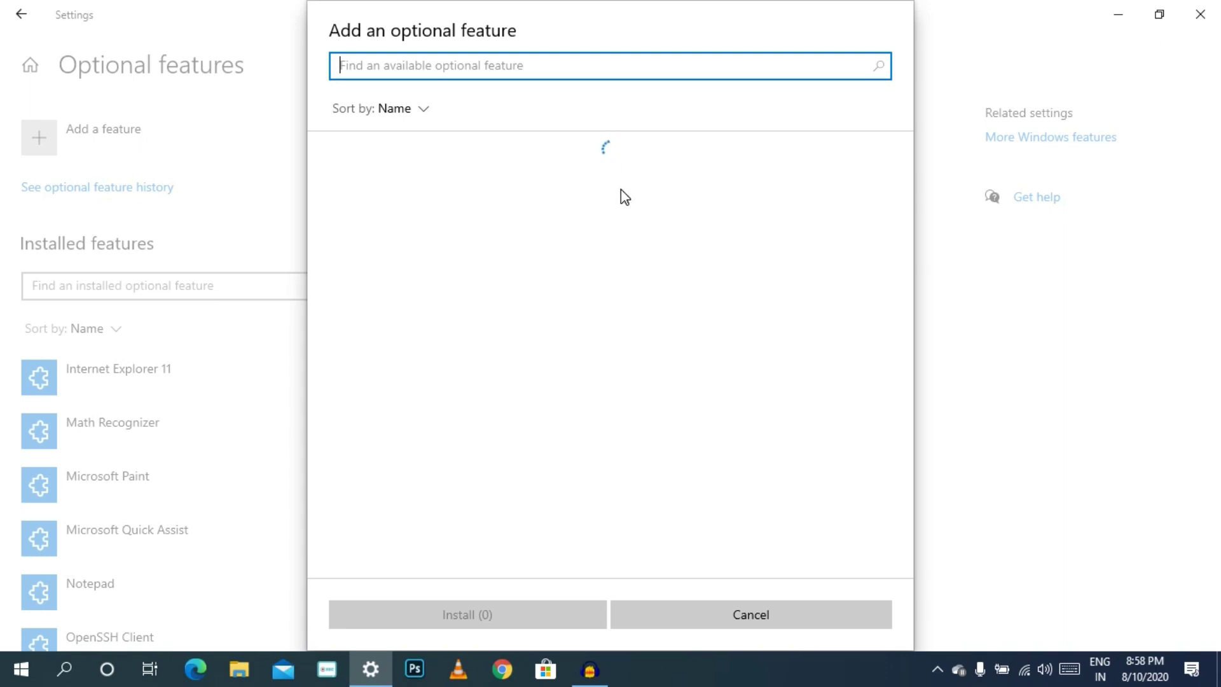
scroll(624, 199, "down", 1)
scroll(624, 204, "down", 4)
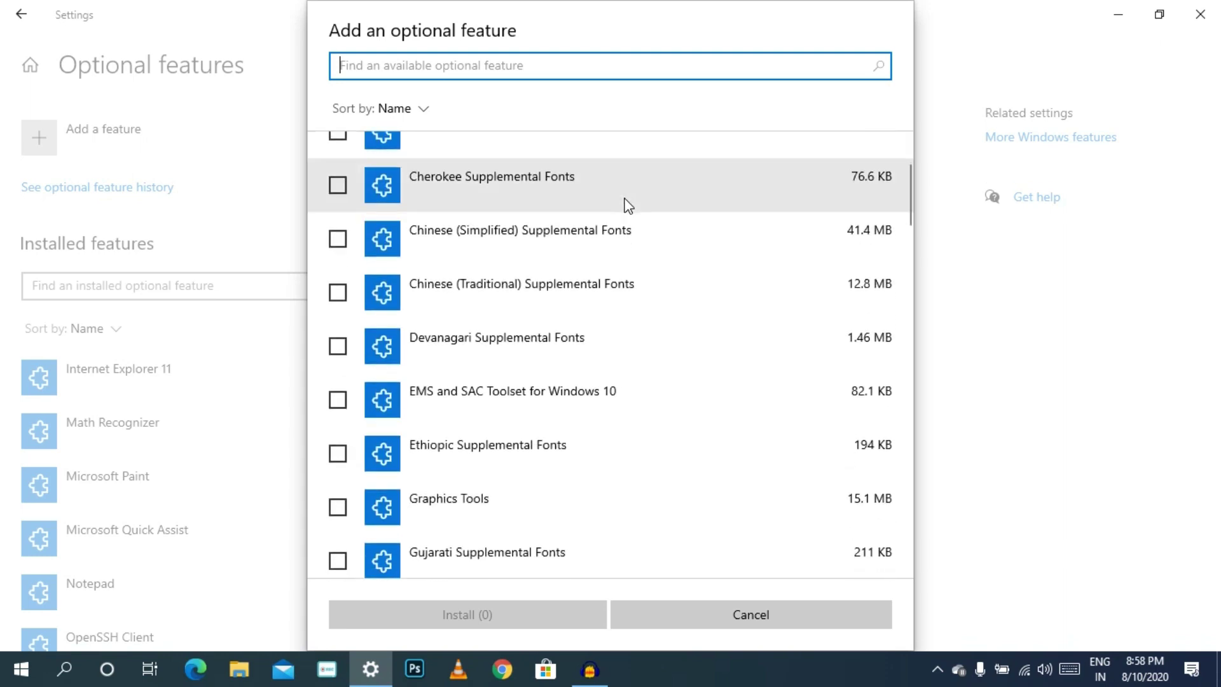
scroll(616, 225, "down", 2)
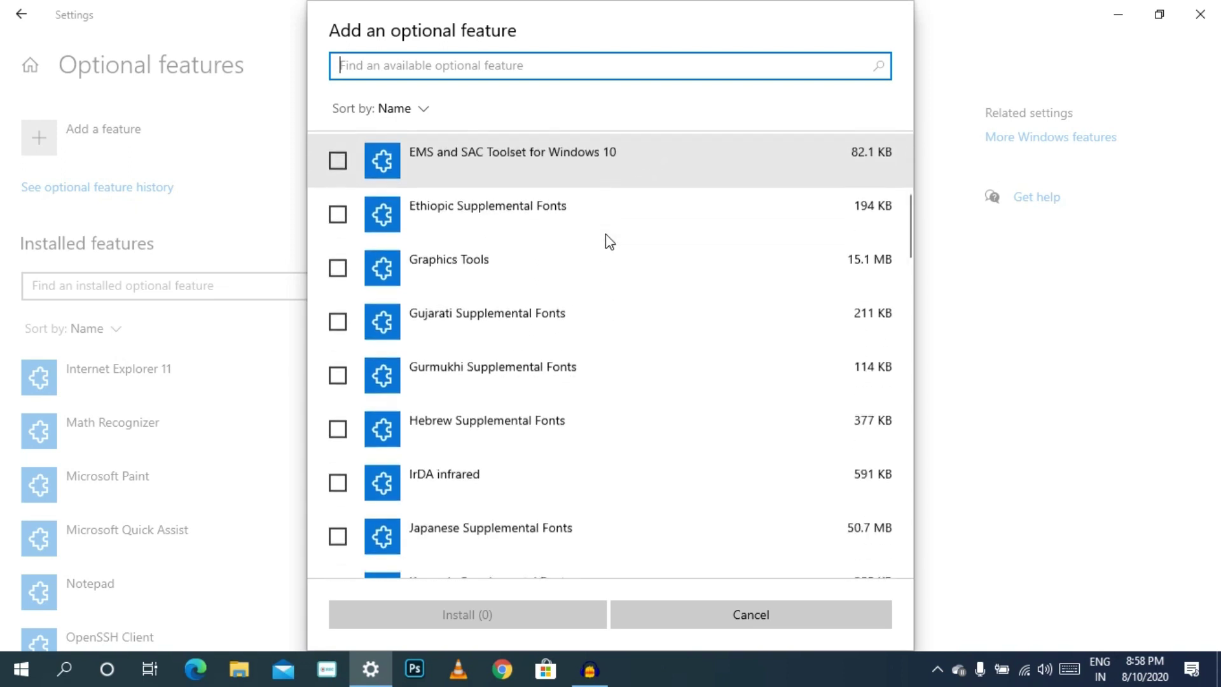
scroll(661, 254, "down", 2)
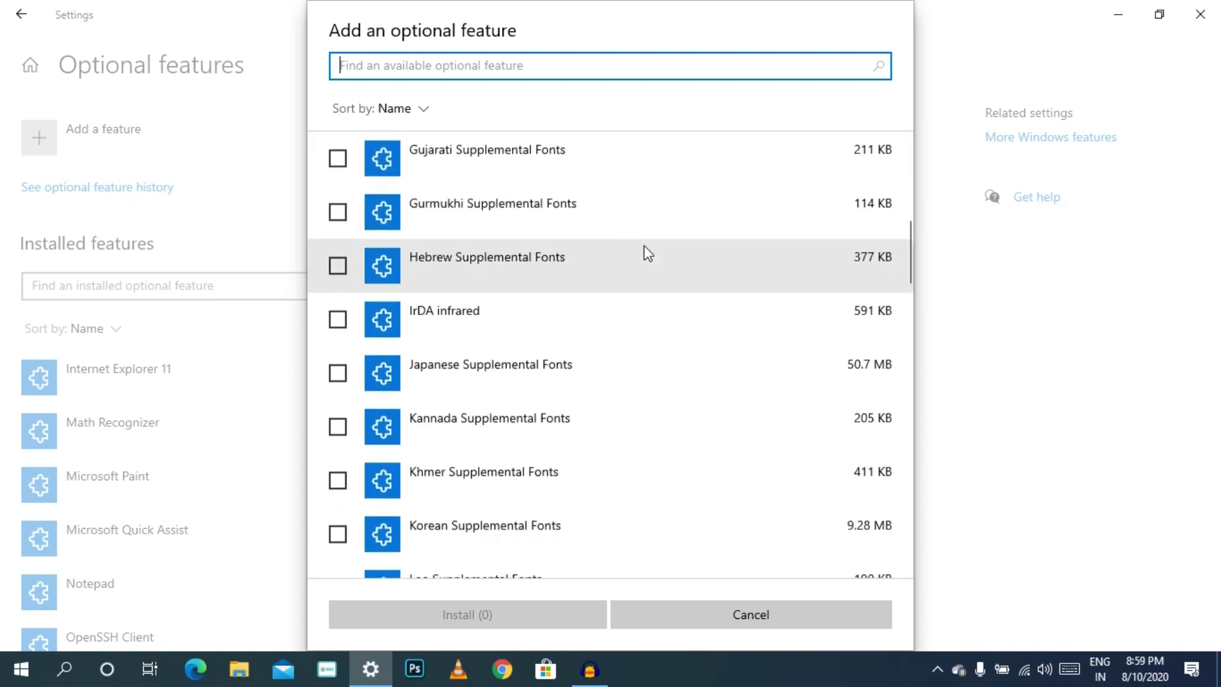
scroll(532, 159, "down", 4)
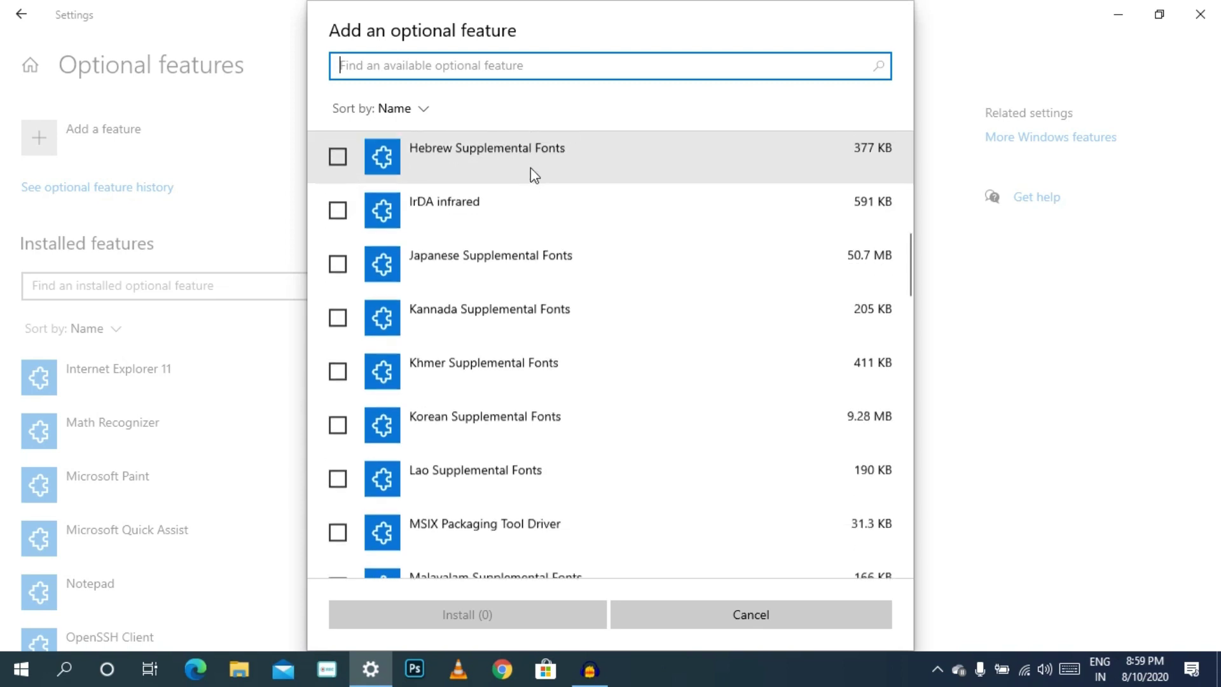
scroll(527, 286, "down", 4)
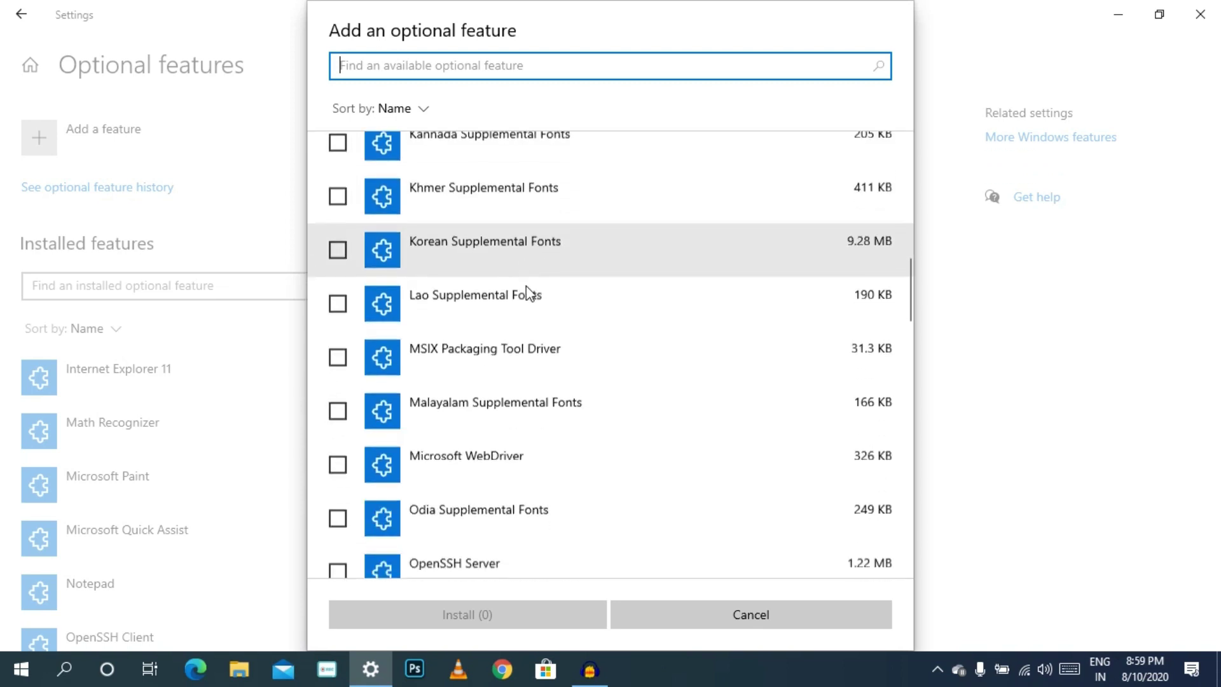
scroll(559, 342, "down", 5)
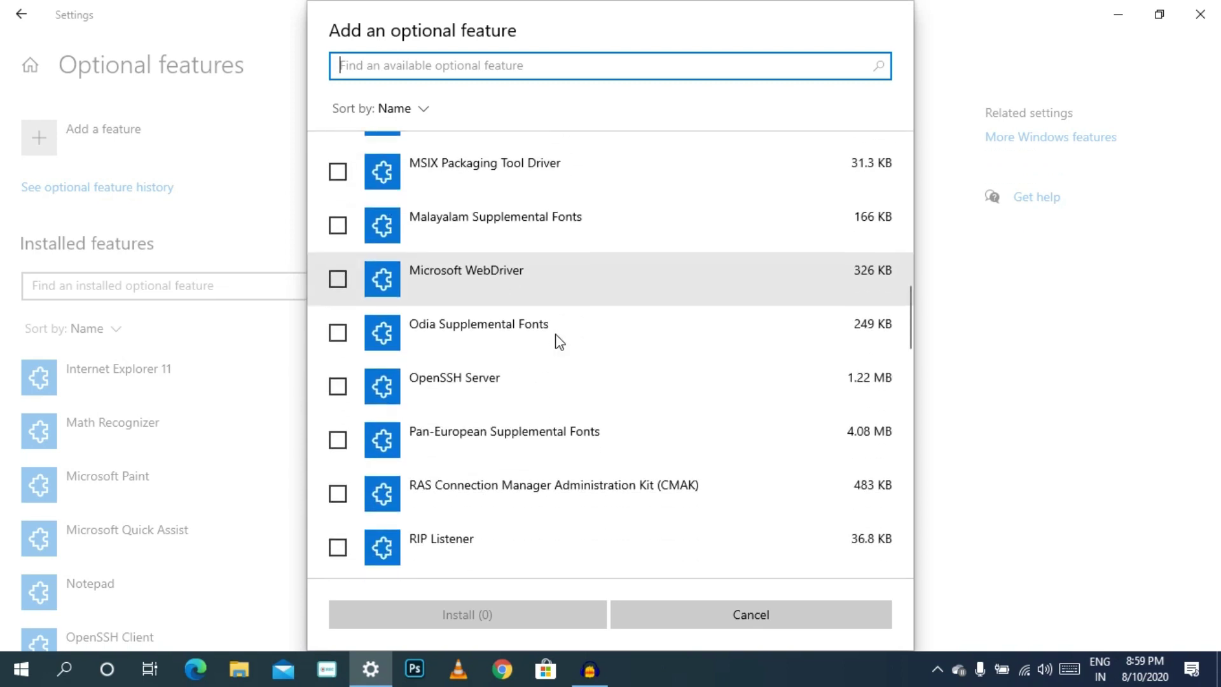
scroll(533, 345, "down", 10)
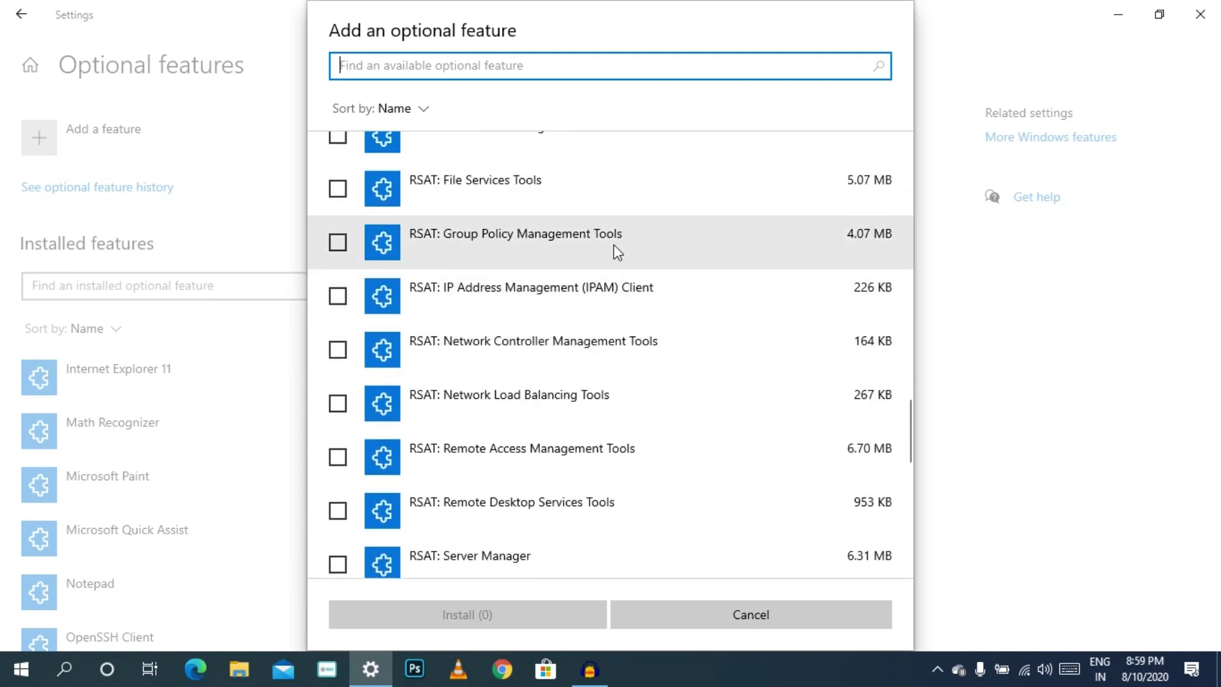
scroll(627, 244, "down", 1)
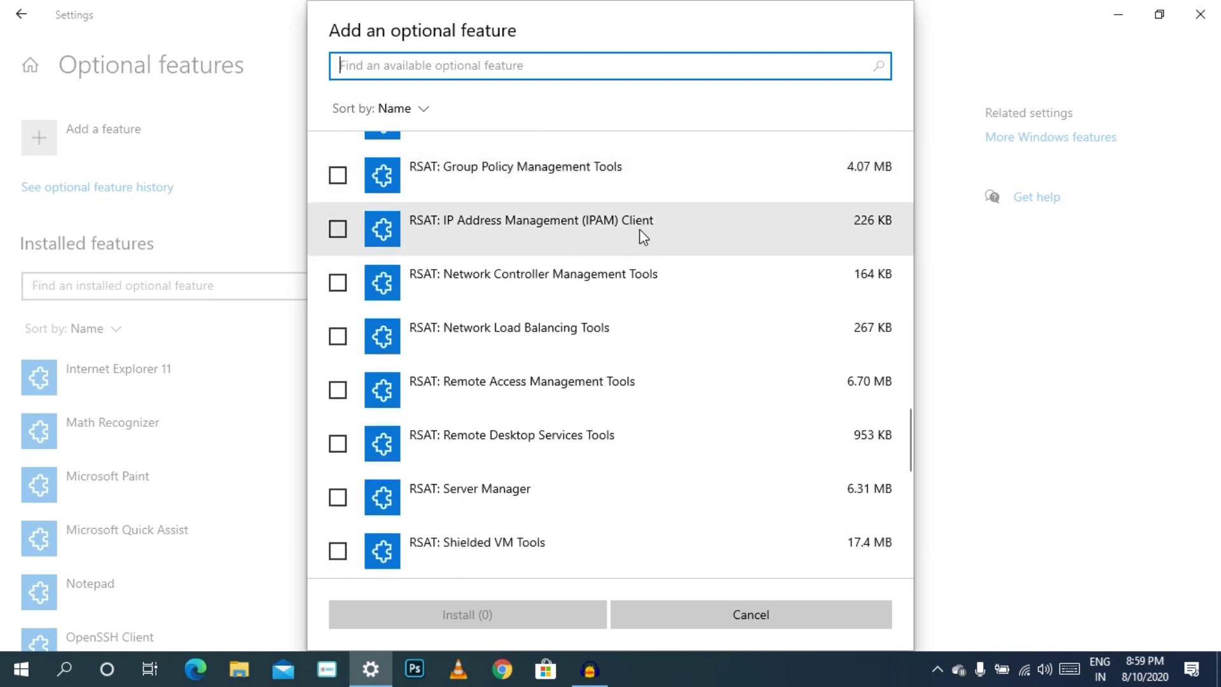
scroll(642, 236, "down", 2)
scroll(610, 244, "down", 1)
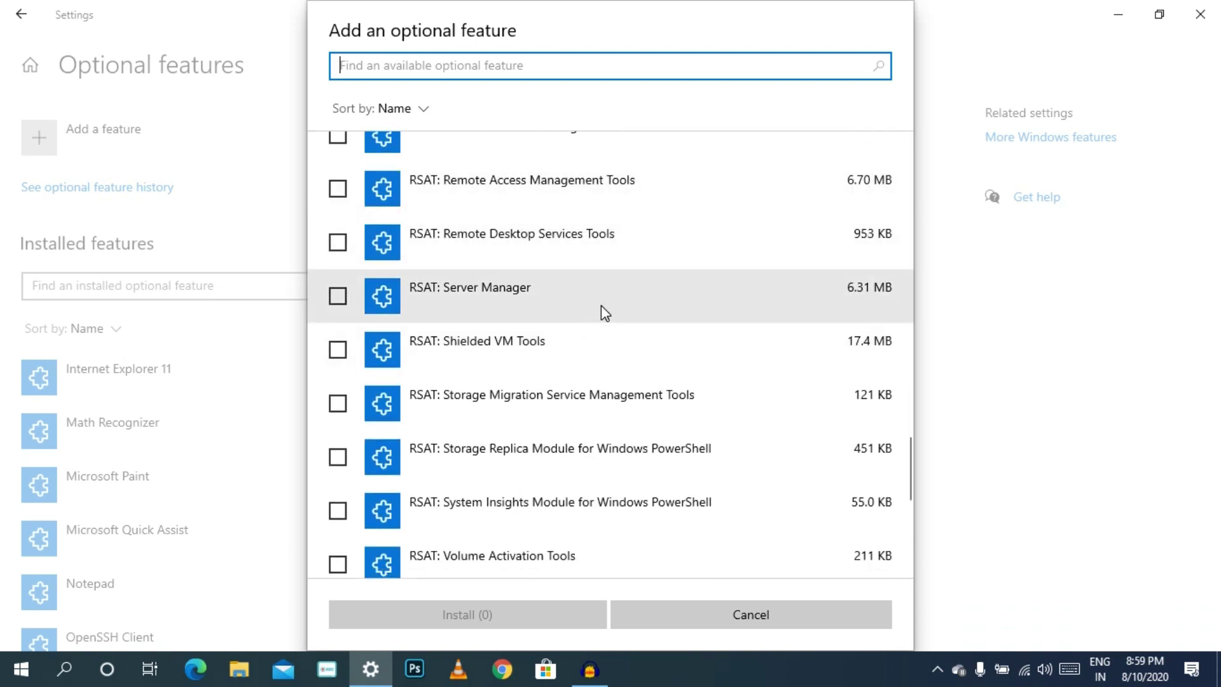
scroll(606, 312, "down", 5)
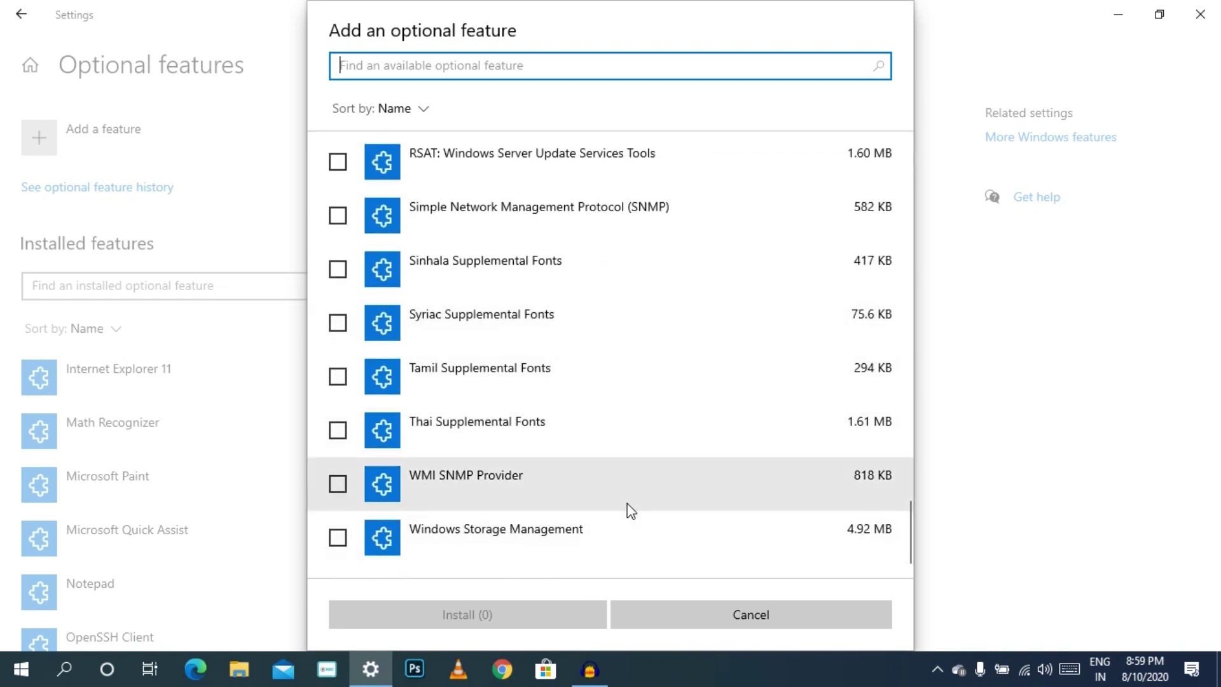
scroll(572, 464, "up", 1)
scroll(489, 267, "up", 1)
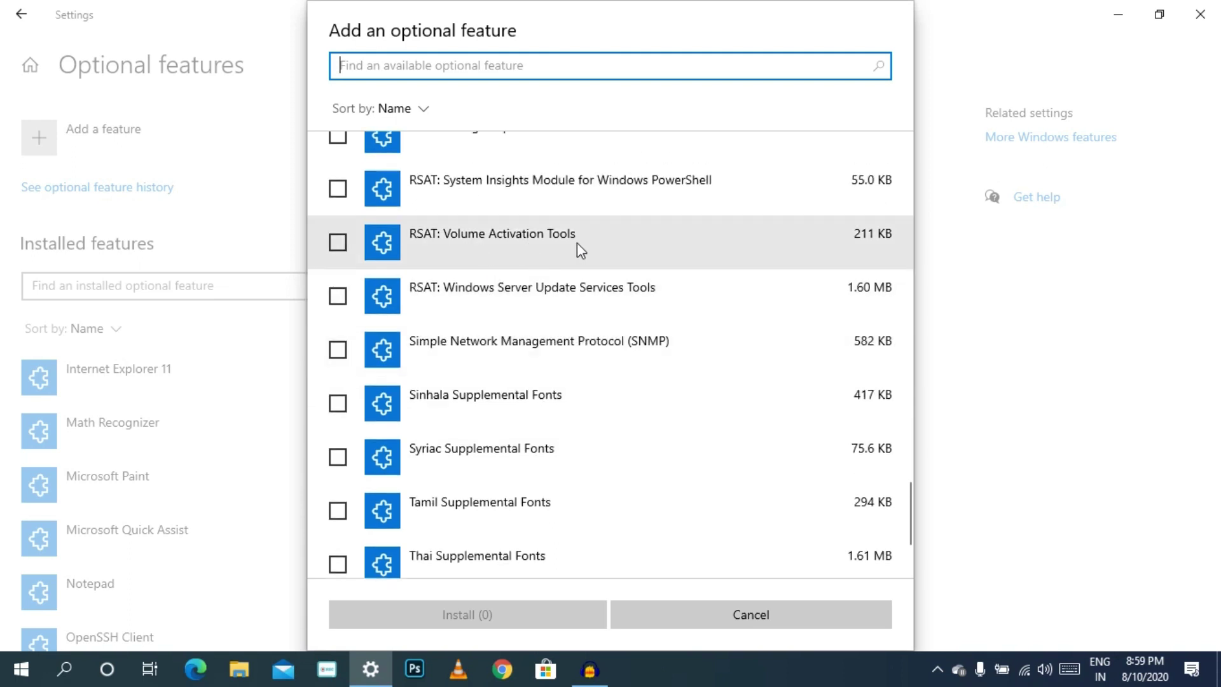
scroll(608, 247, "up", 1)
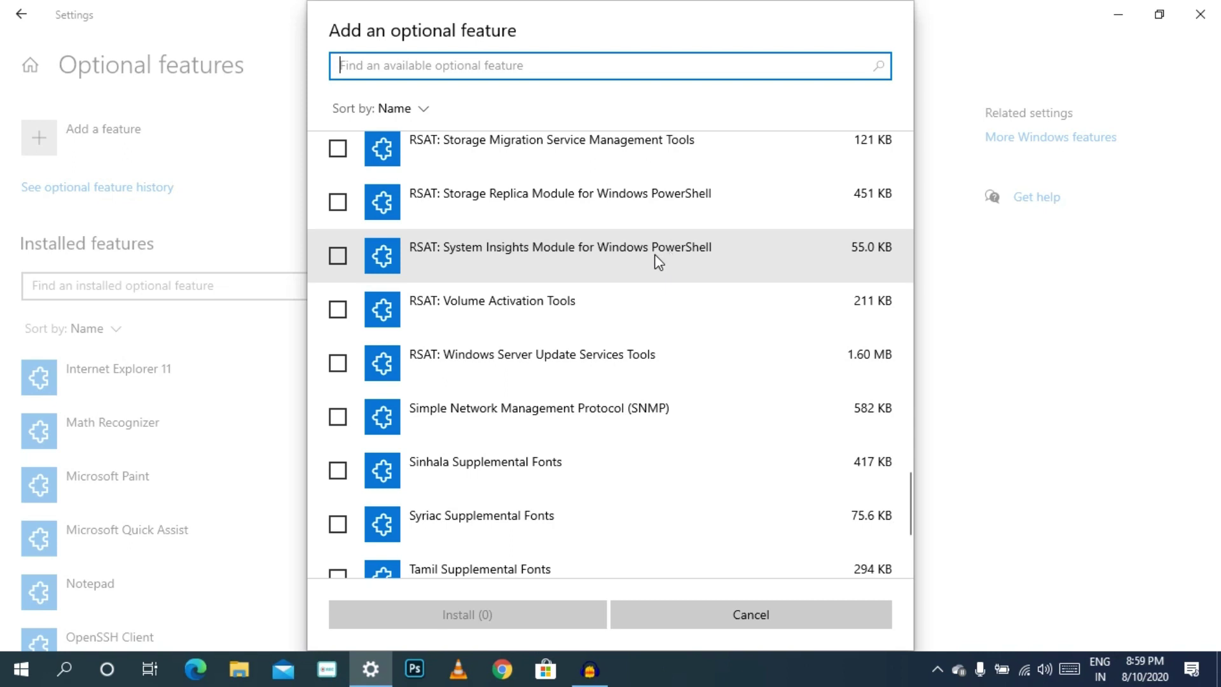
Step: Try to install the Tamil Supplemental Fonts optional feature
scroll(654, 254, "down", 4)
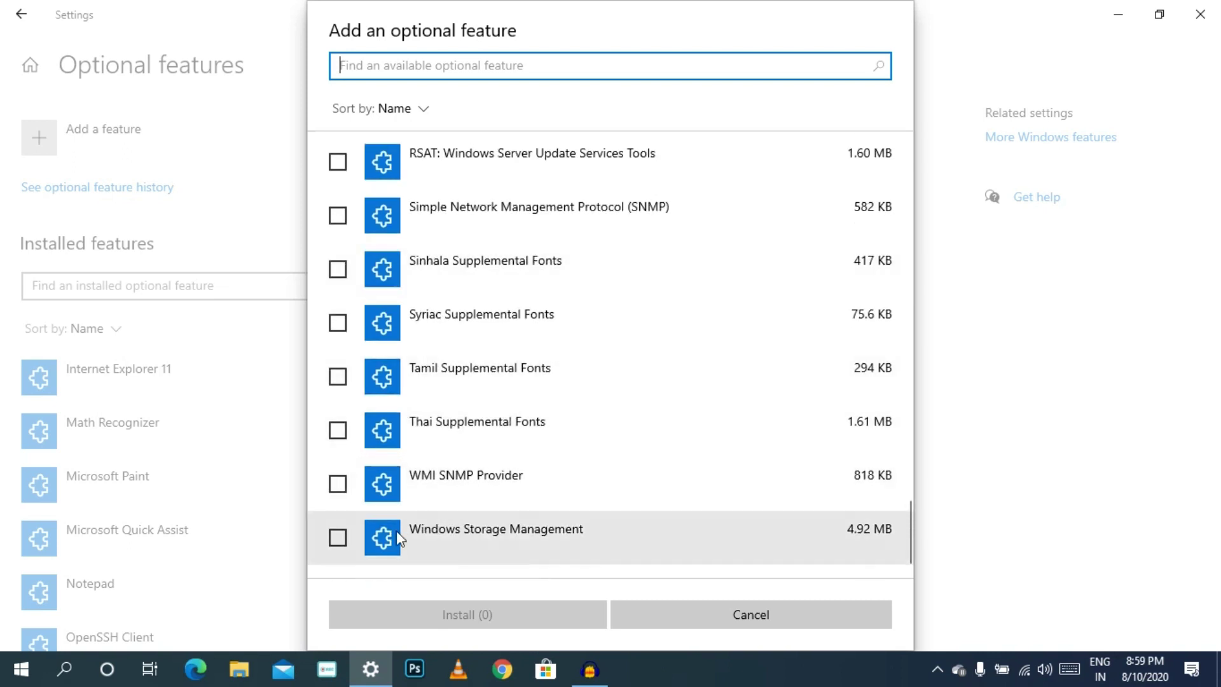
left_click(338, 376)
left_click(510, 615)
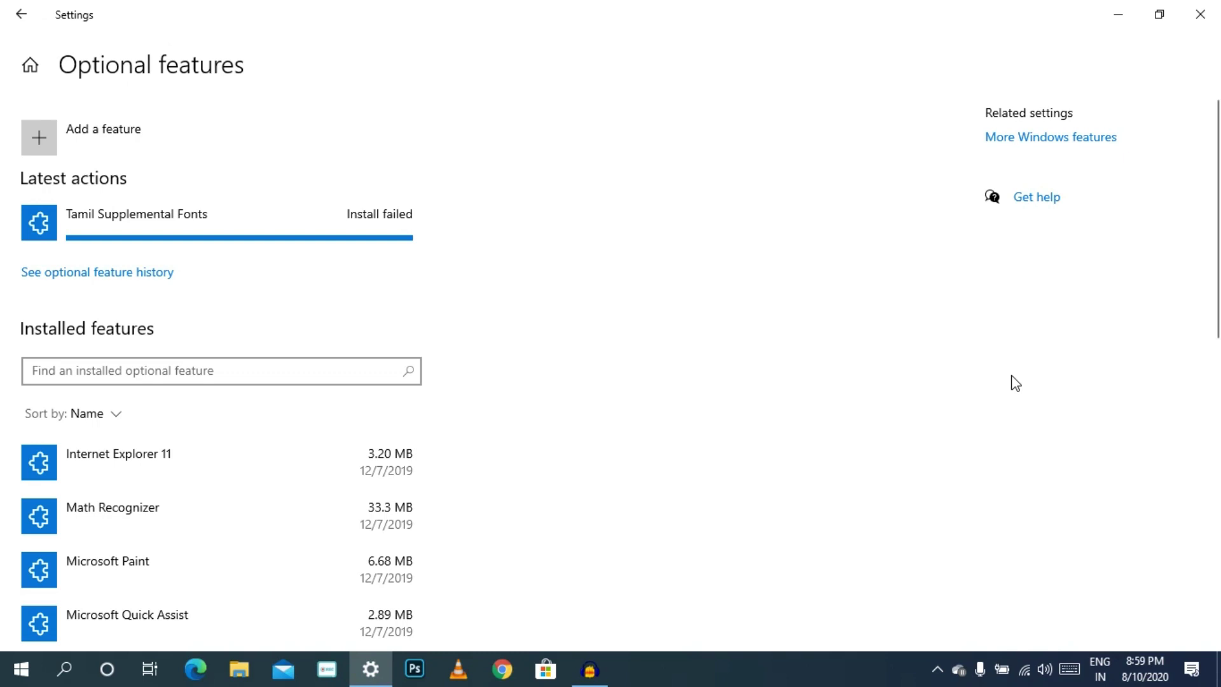
Step: Check the metered connection setting in the connected POCO PHONE 2 Wi-Fi network's properties and minimize Settings
left_click(1036, 674)
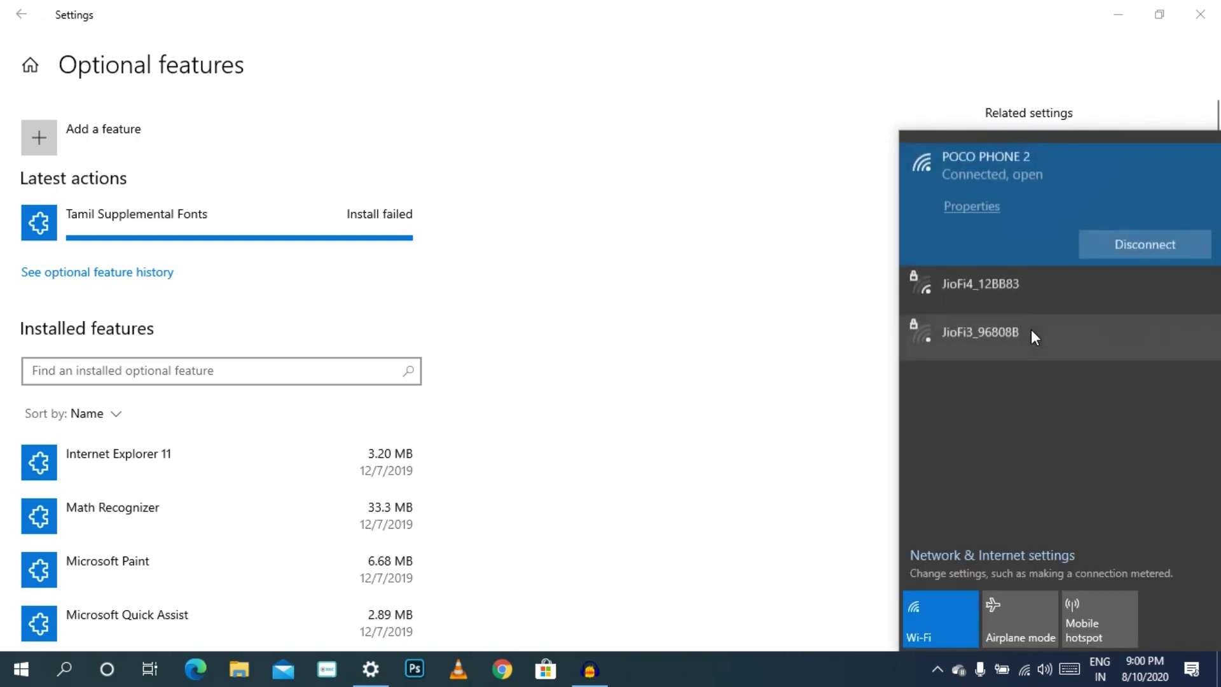
left_click(984, 210)
key("Escape")
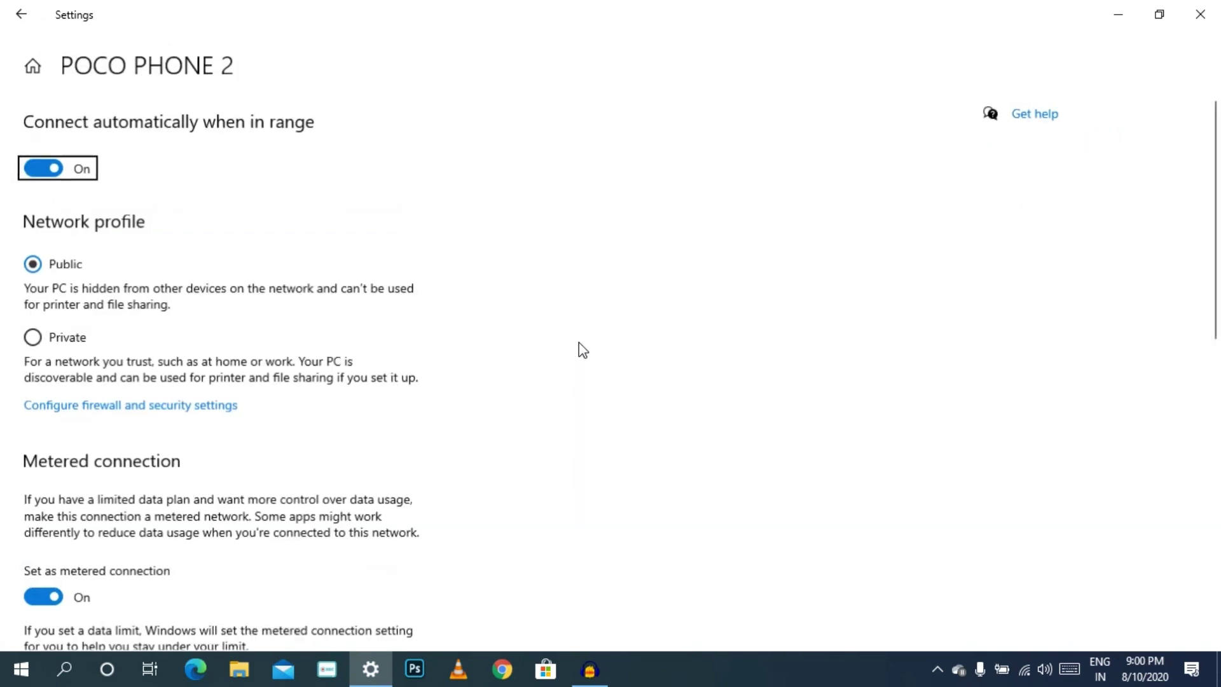
scroll(198, 487, "down", 1)
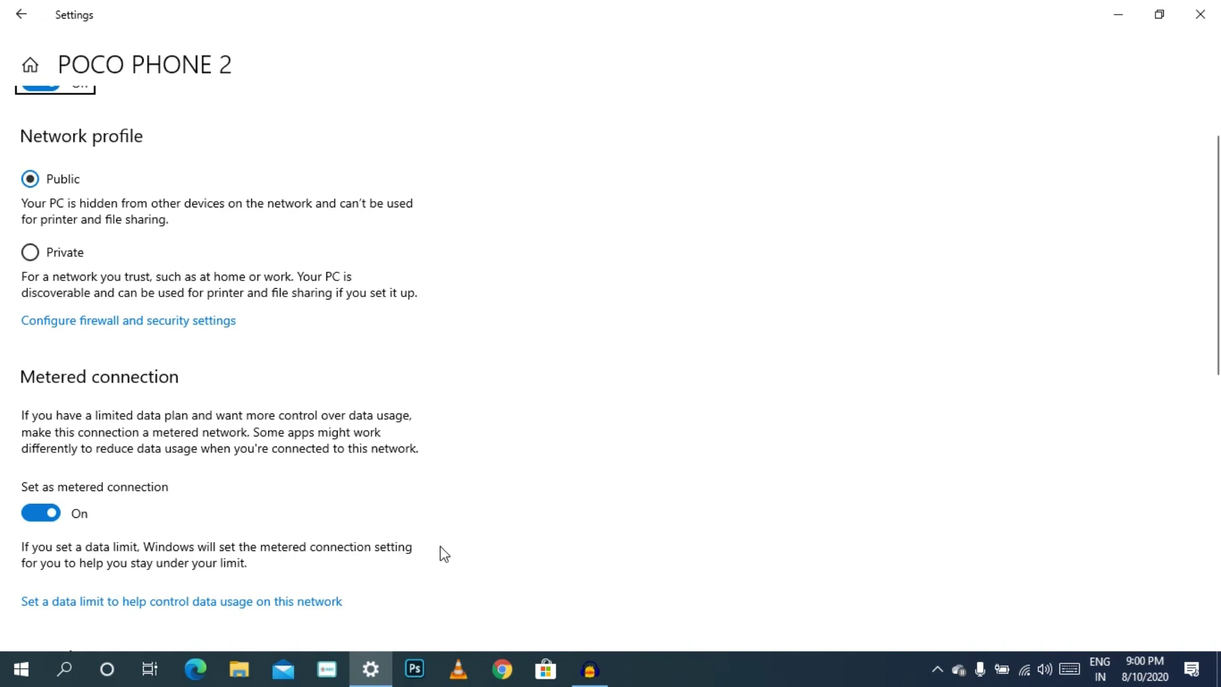
scroll(445, 553, "down", 3)
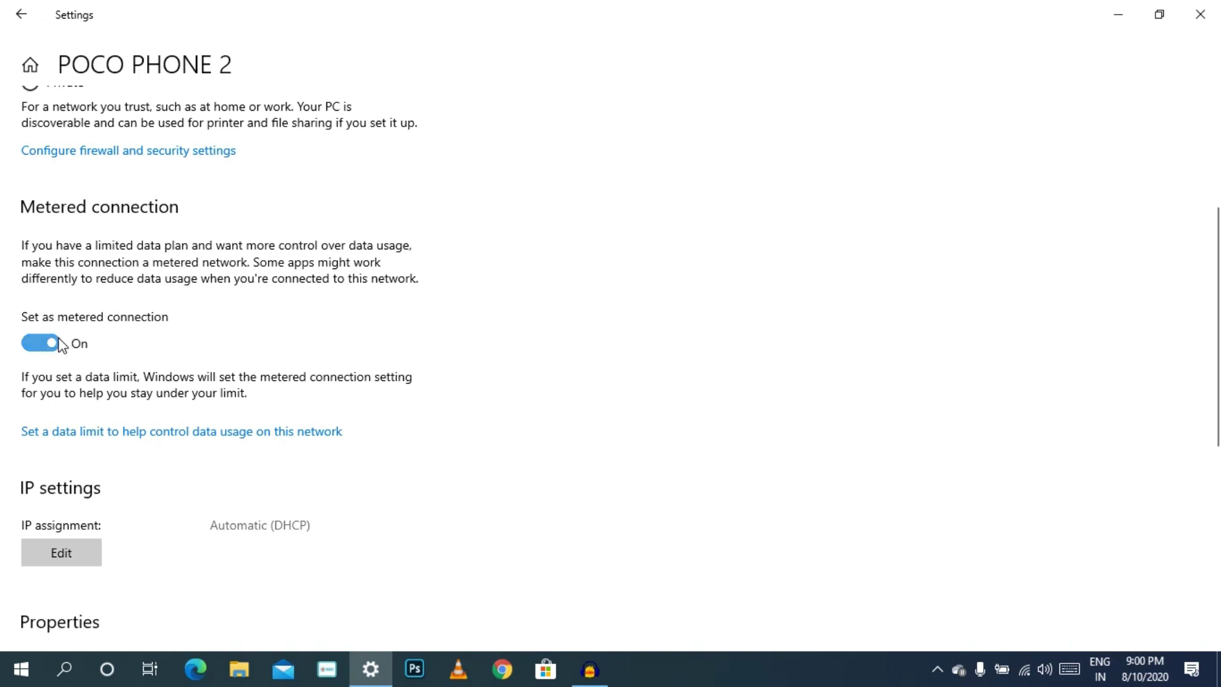
left_click(1114, 19)
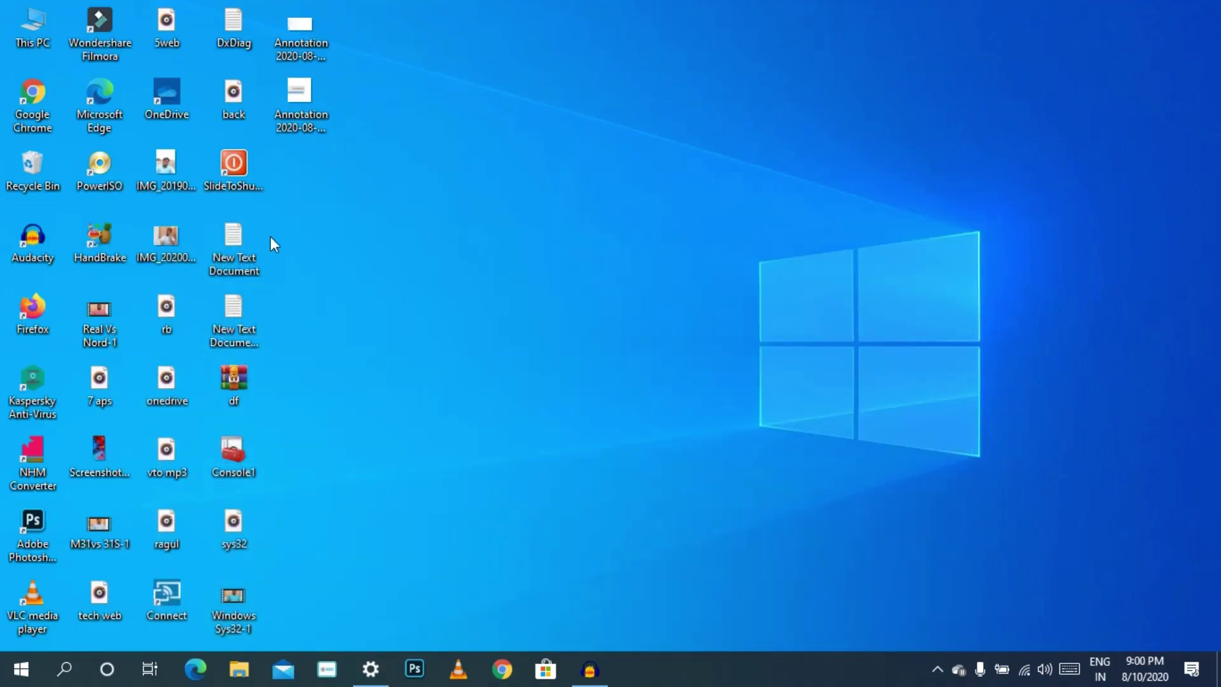
Step: Return to the Apps optional features page in Settings and bring up the list of features available to add
key("super+i")
left_click(144, 314)
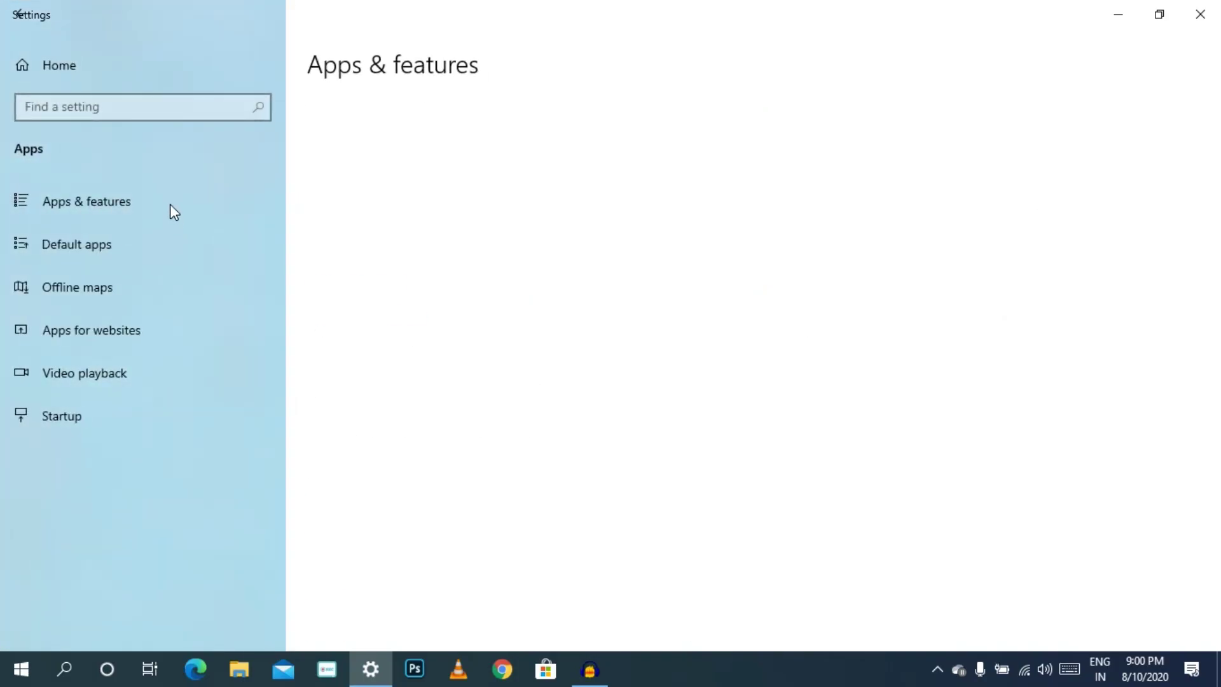
left_click(385, 286)
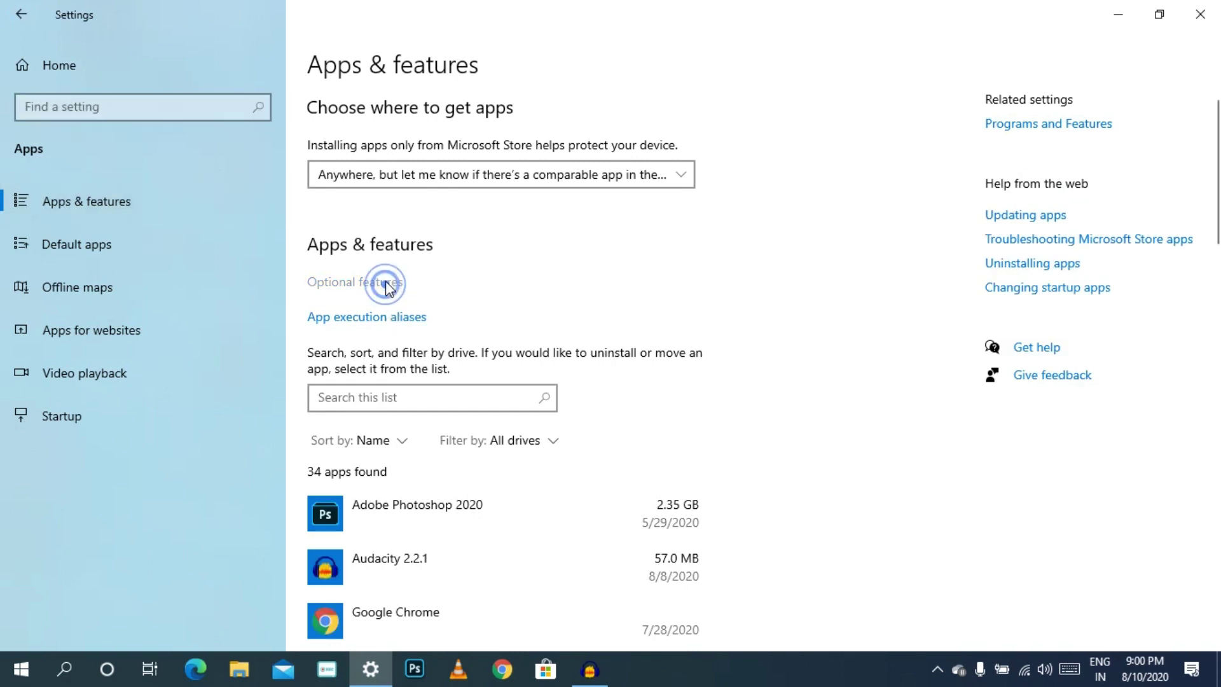
left_click(63, 151)
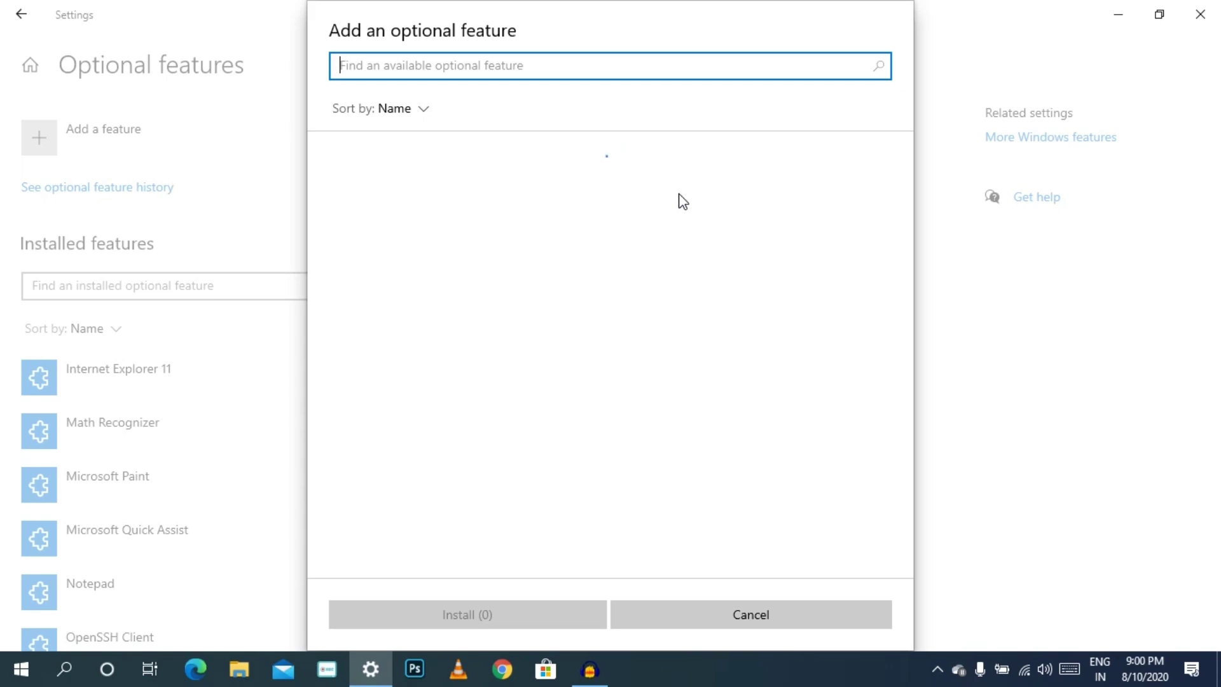
Step: Try again to install the Tamil Supplemental Fonts from the list of available optional features
scroll(681, 199, "down", 15)
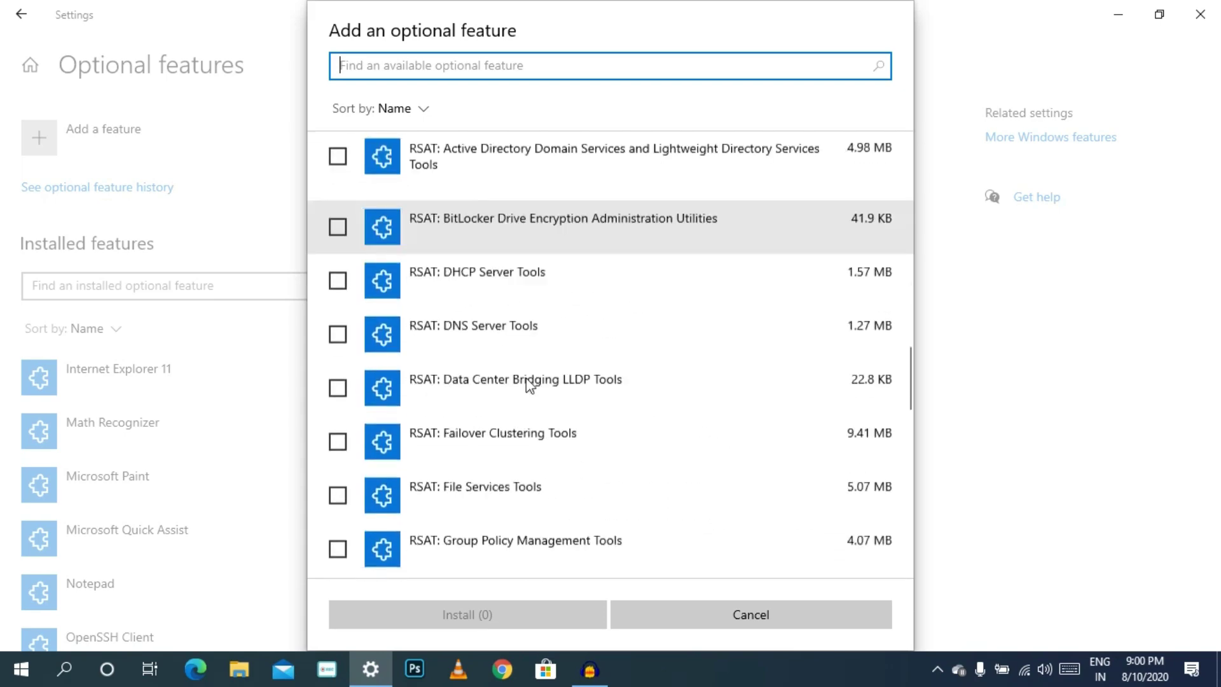
scroll(515, 400, "down", 15)
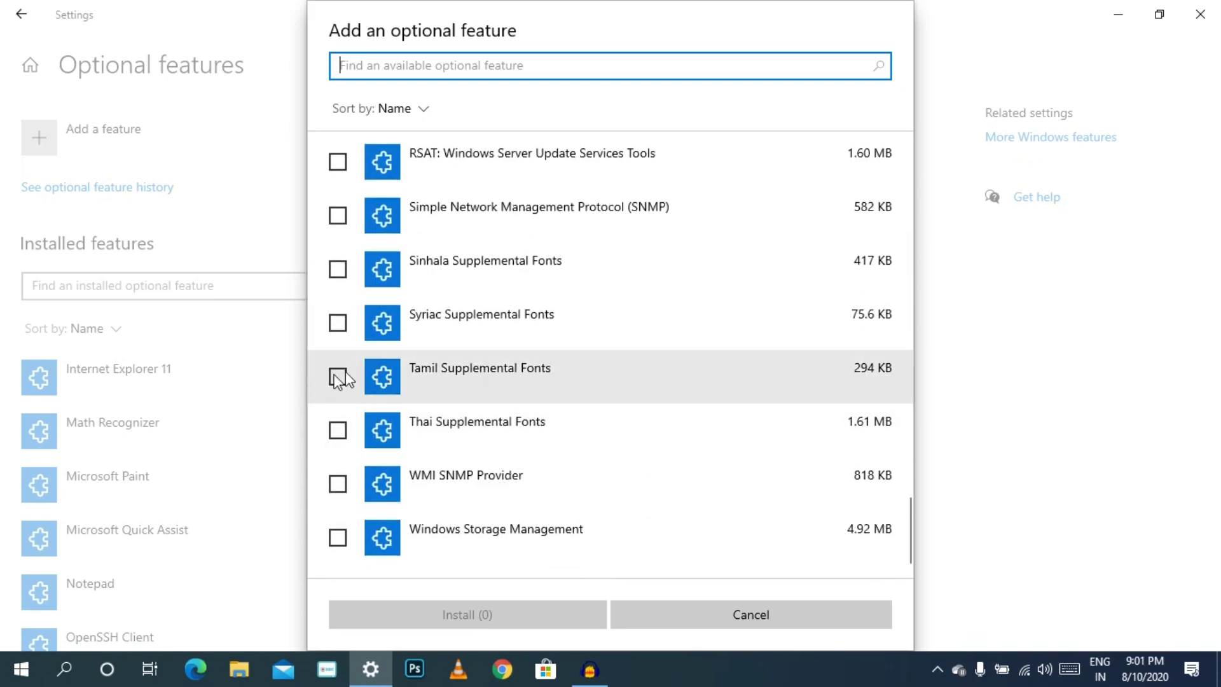
left_click(338, 377)
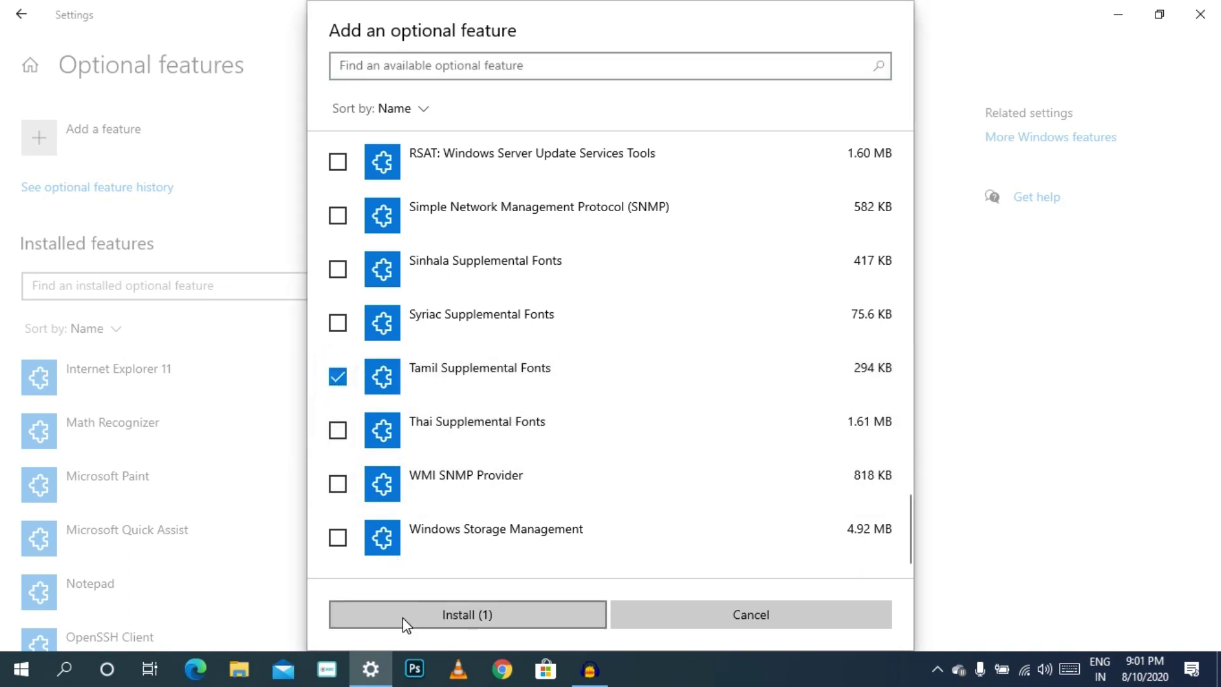
left_click(402, 617)
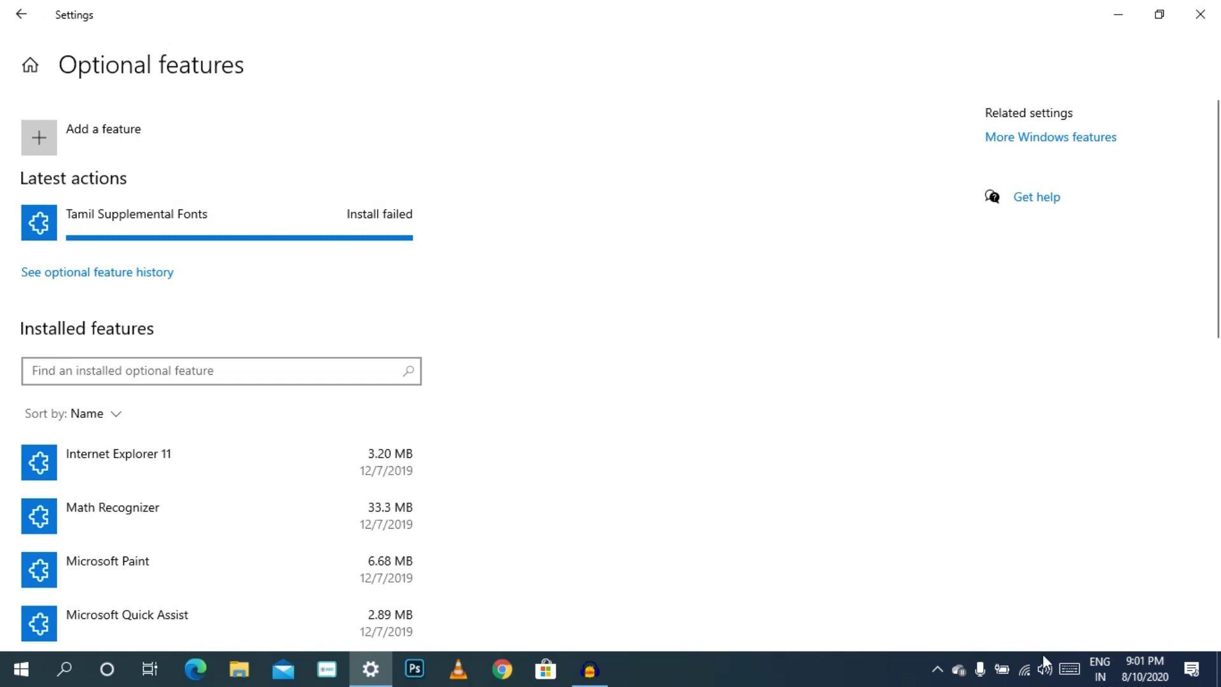
Step: Turn off the metered connection setting in the properties of the connected POCO PHONE 2 Wi-Fi network
left_click(1026, 665)
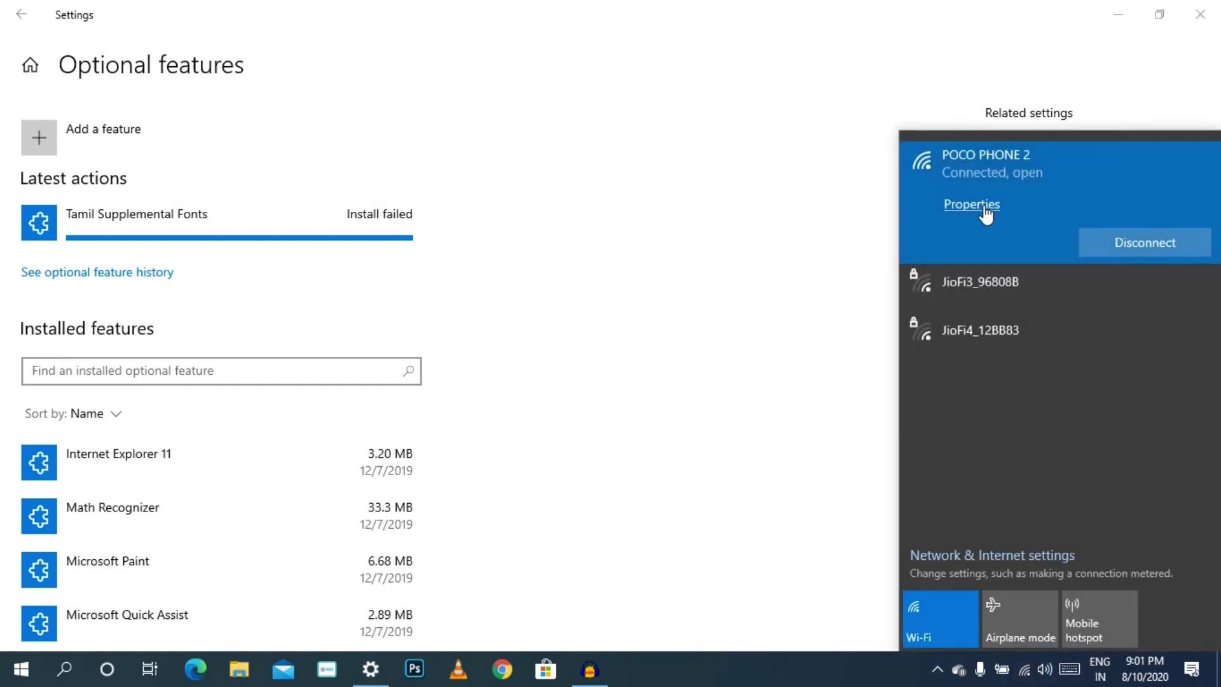
left_click(984, 208)
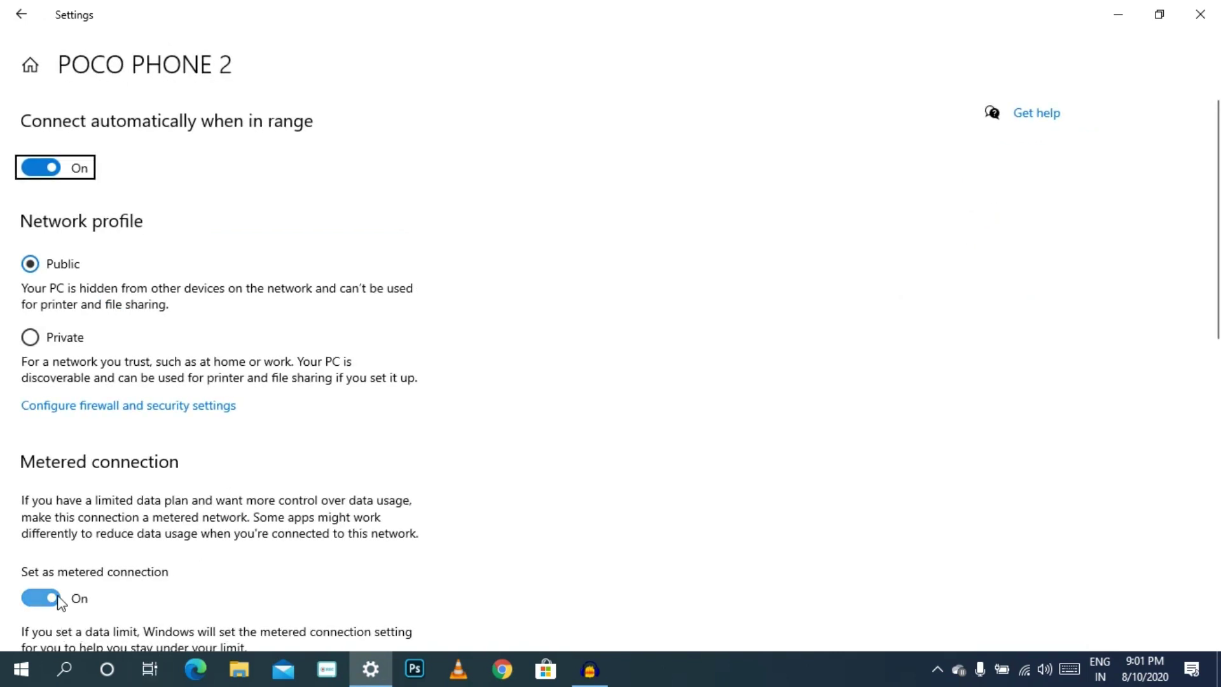
left_click(50, 597)
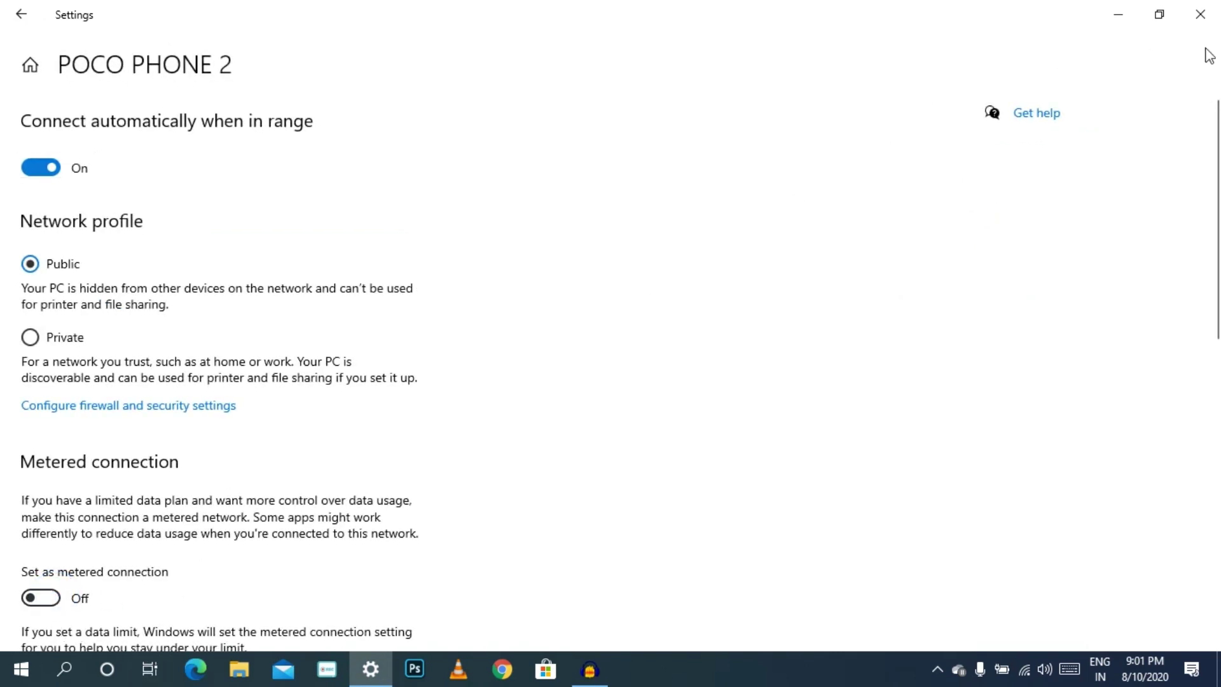
Step: Return to the Optional features page and install the Tamil Supplemental Fonts from the available features
left_click(22, 15)
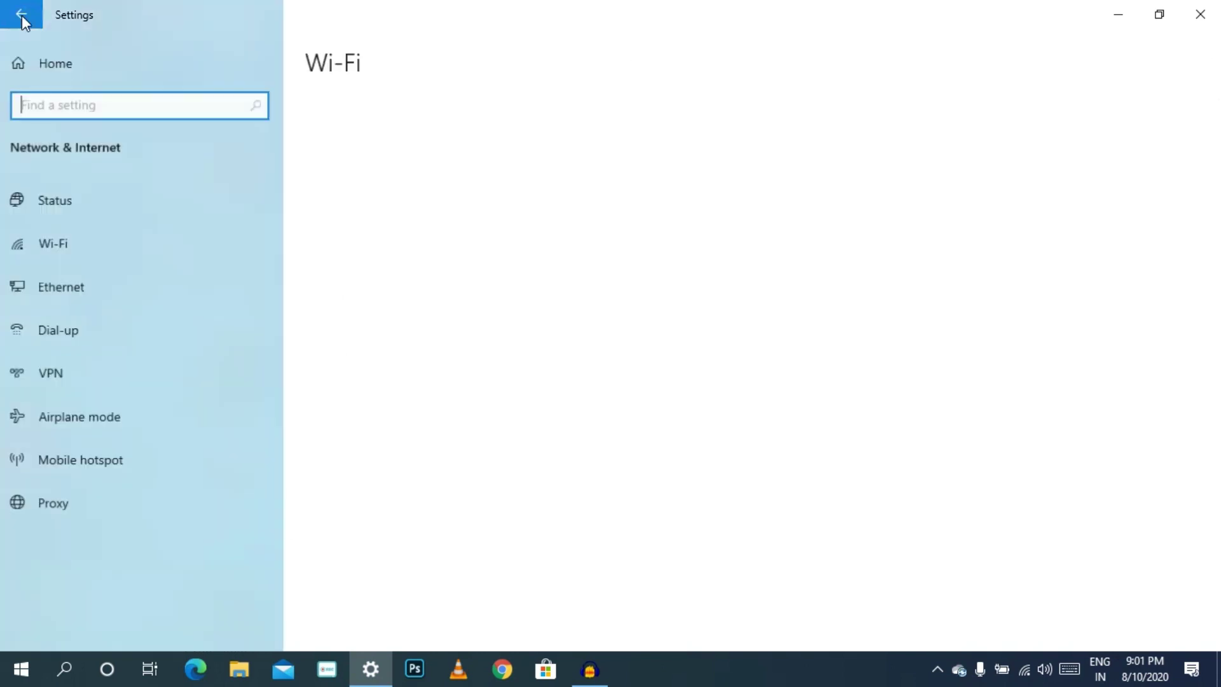
left_click(22, 16)
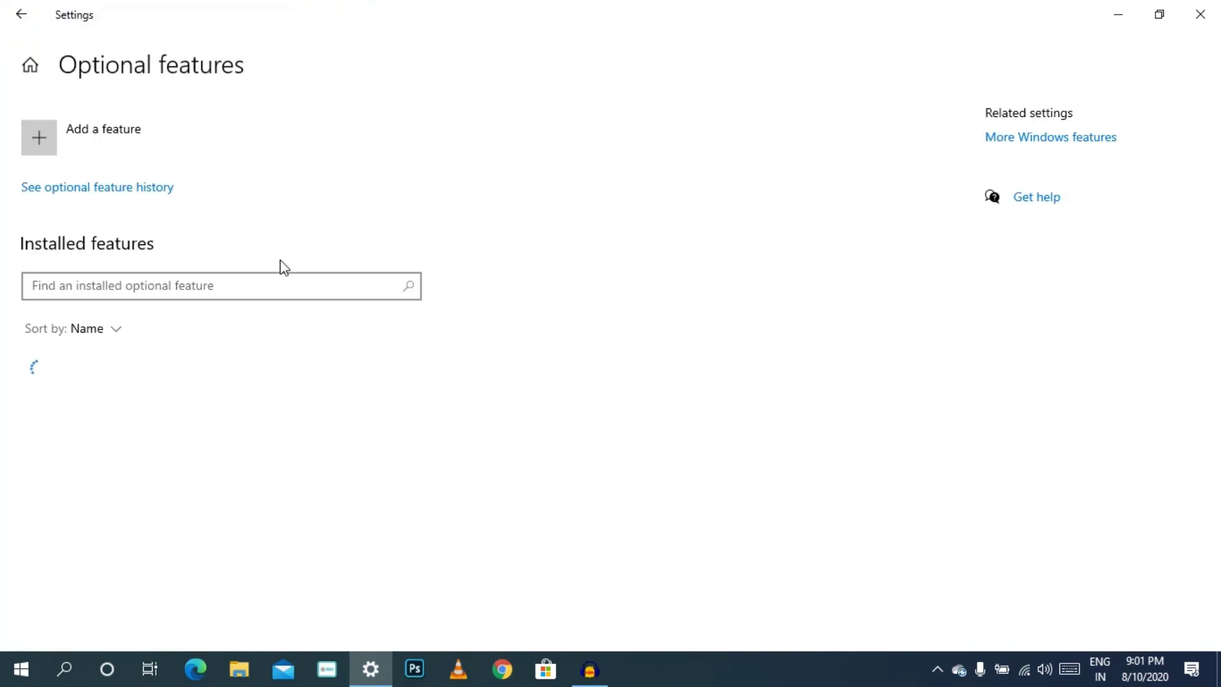
left_click(86, 137)
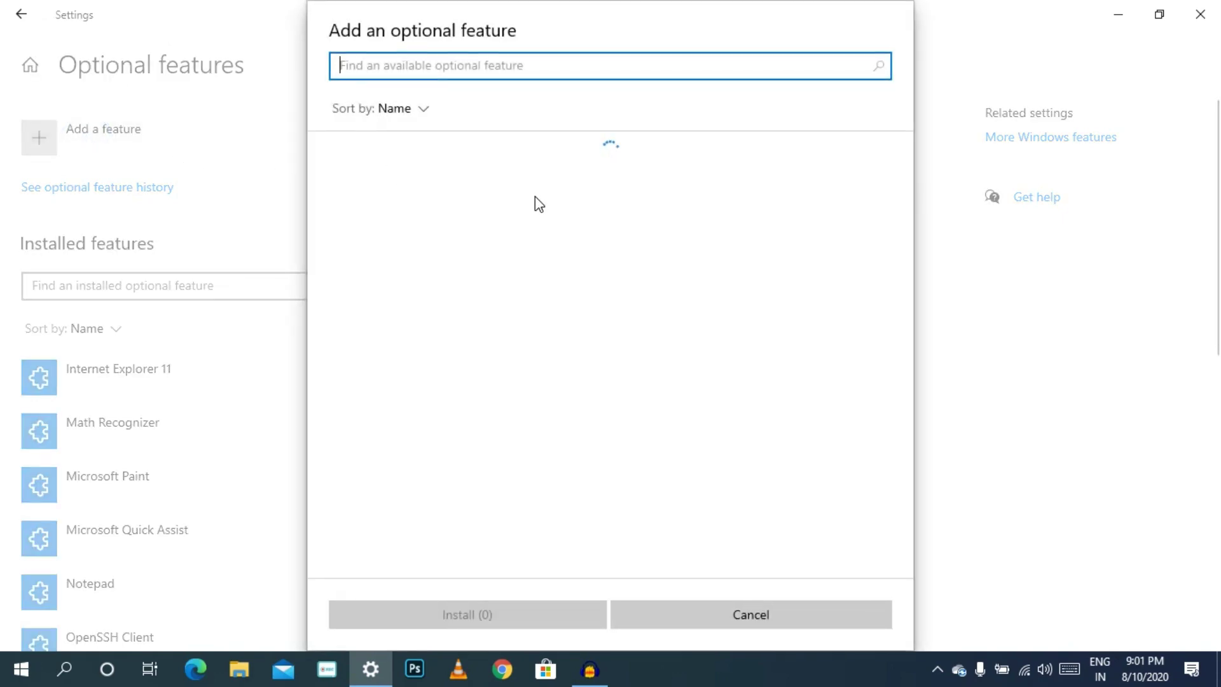
scroll(718, 195, "down", 20)
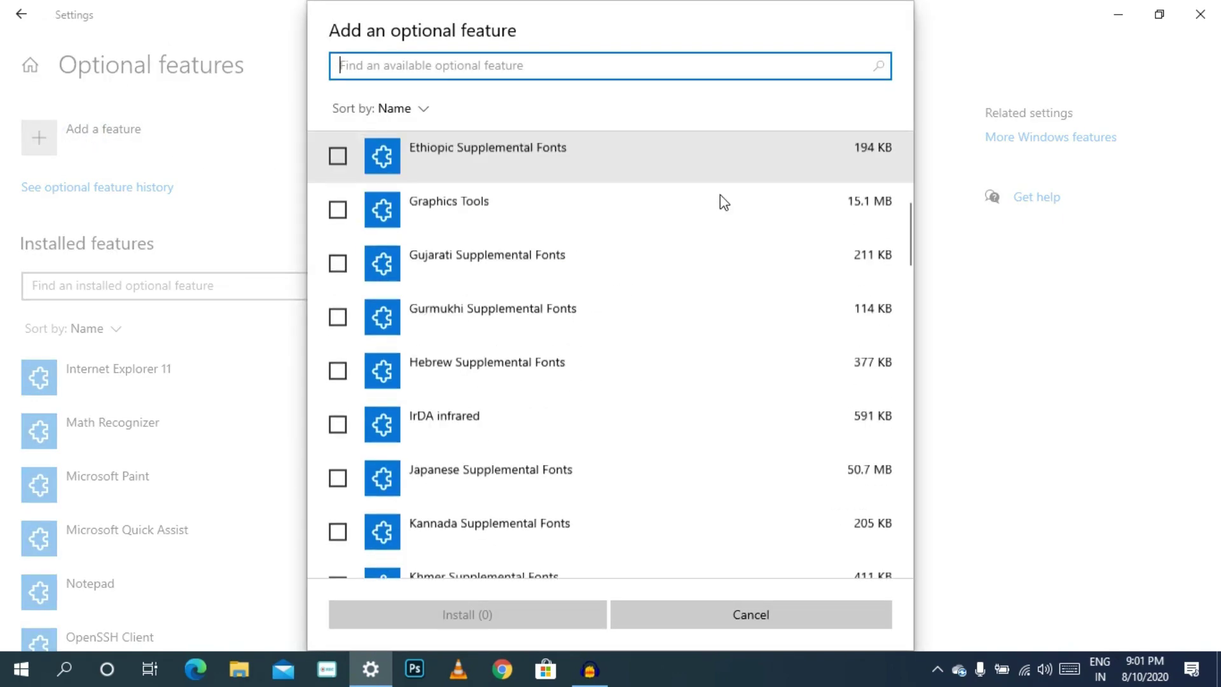
scroll(723, 194, "down", 12)
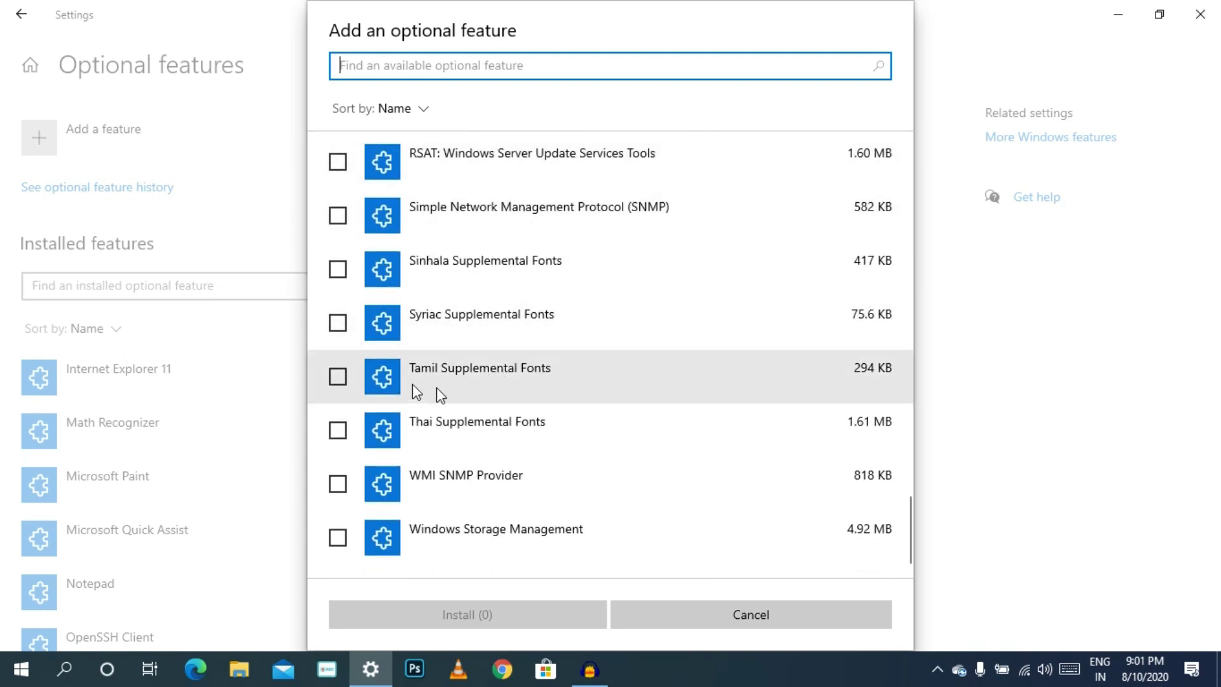
left_click(338, 376)
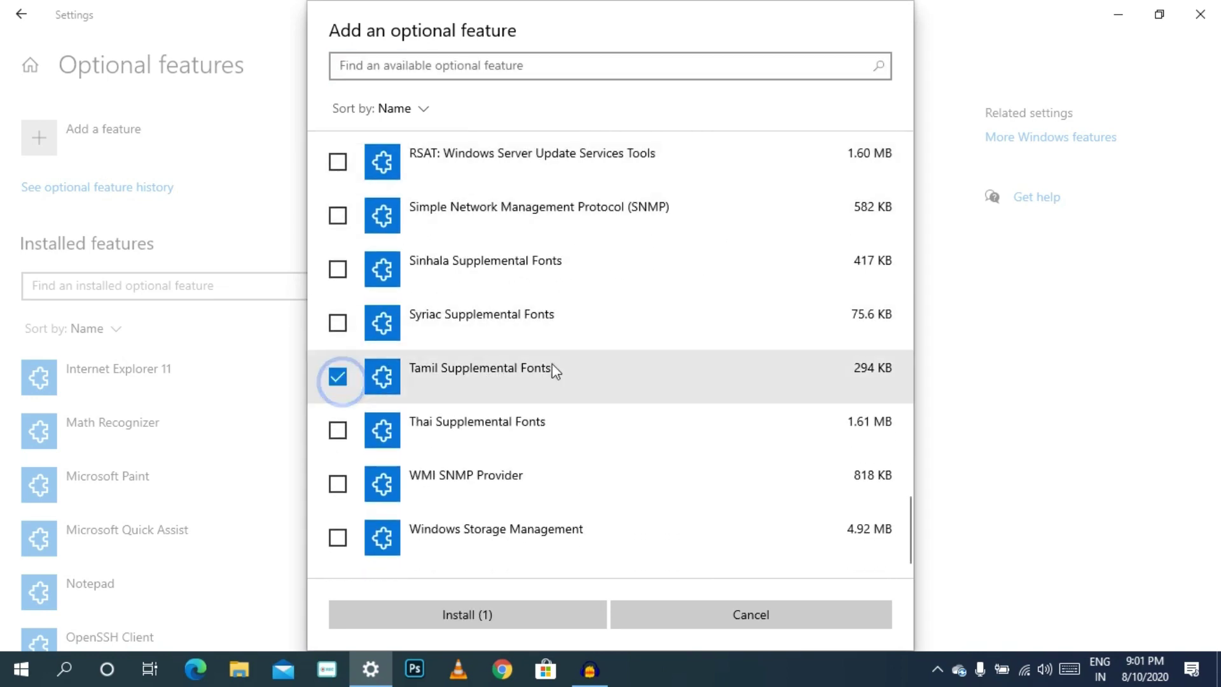
left_click(488, 620)
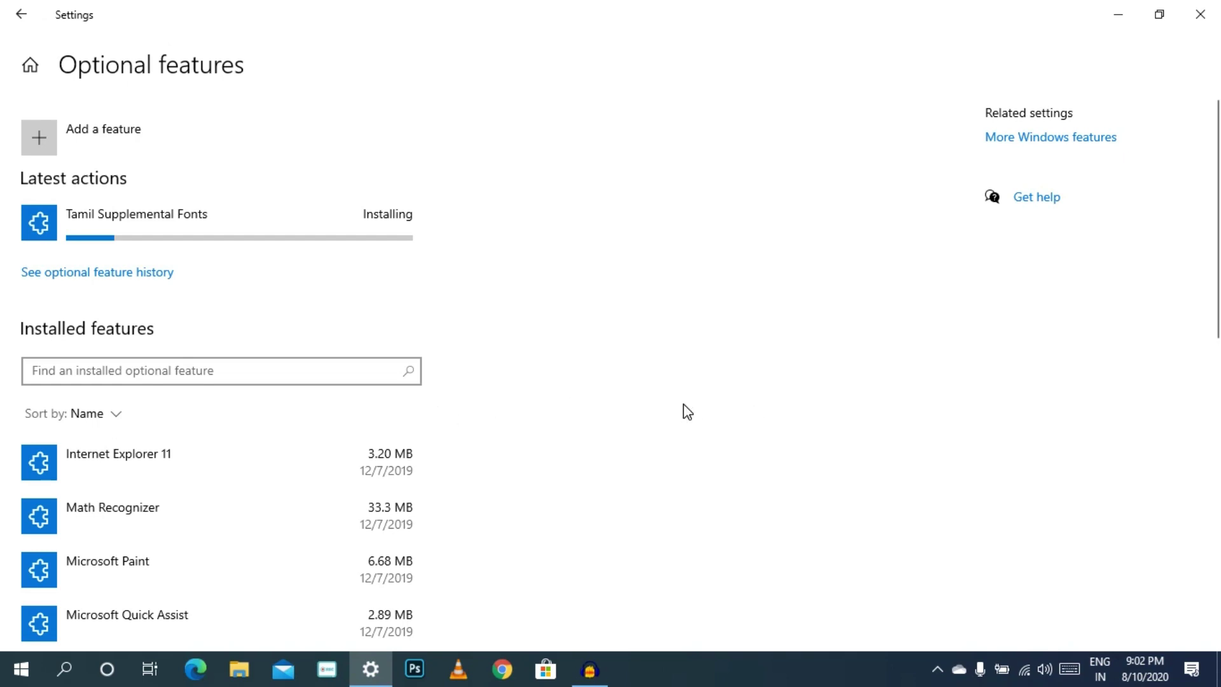
Step: Check the installed optional features and expand the Tamil Supplemental Fonts entry to show its details
scroll(257, 365, "down", 3)
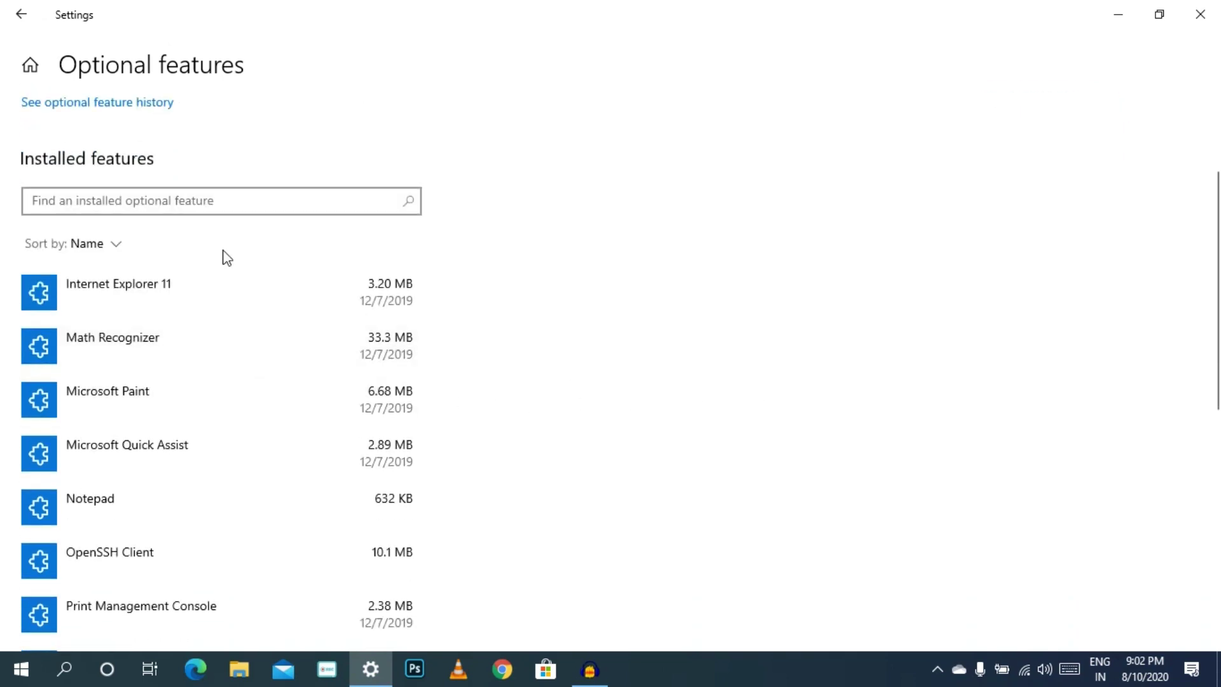
scroll(216, 381, "down", 6)
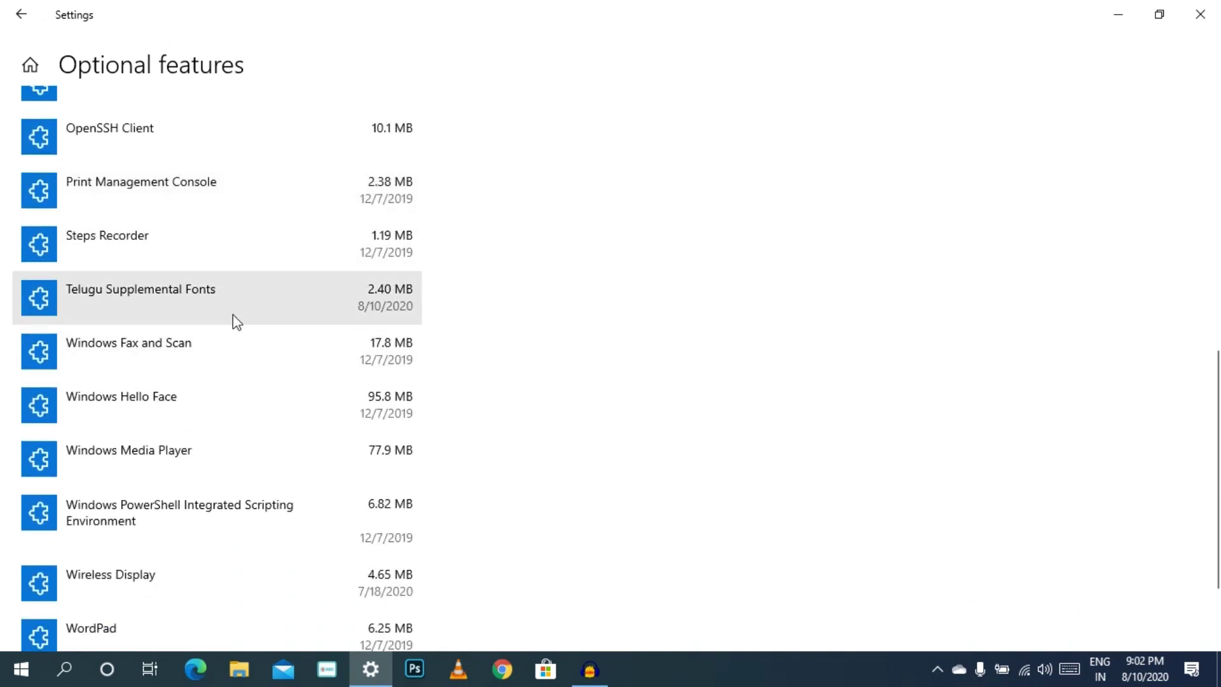
scroll(234, 320, "down", 2)
scroll(271, 413, "up", 10)
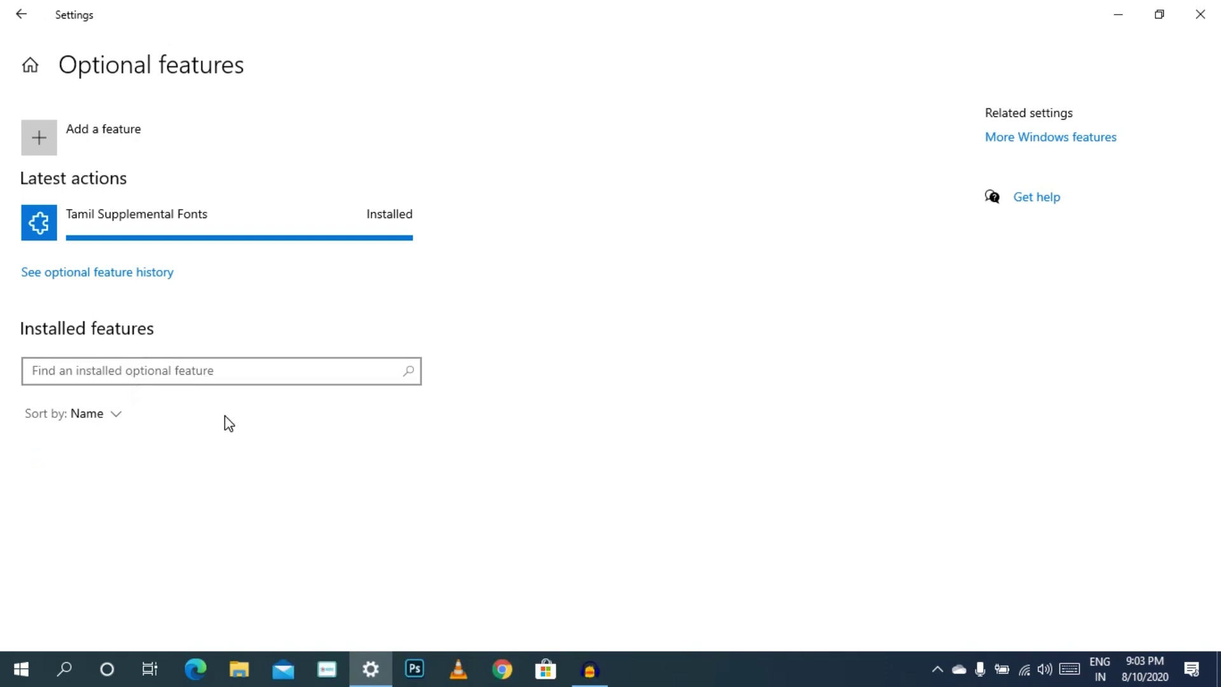
scroll(327, 409, "down", 3)
scroll(326, 408, "down", 6)
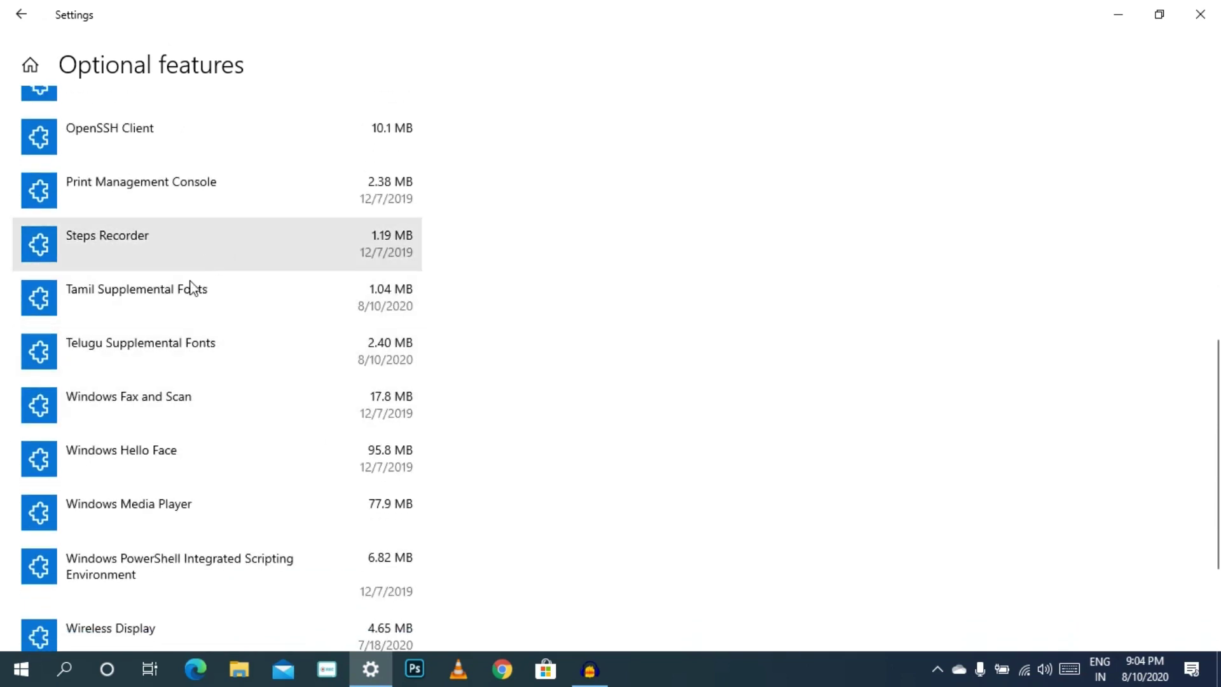
left_click(387, 295)
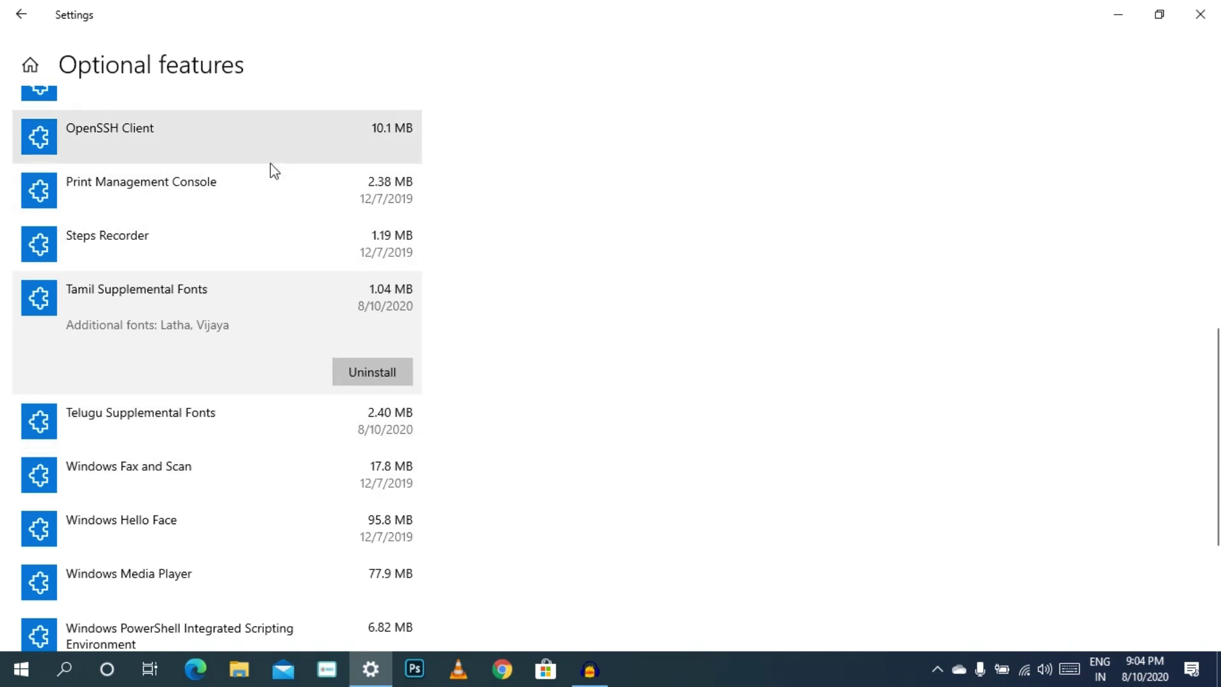
Step: Look over the remaining installed features and minimize Settings to show the desktop
scroll(269, 163, "down", 2)
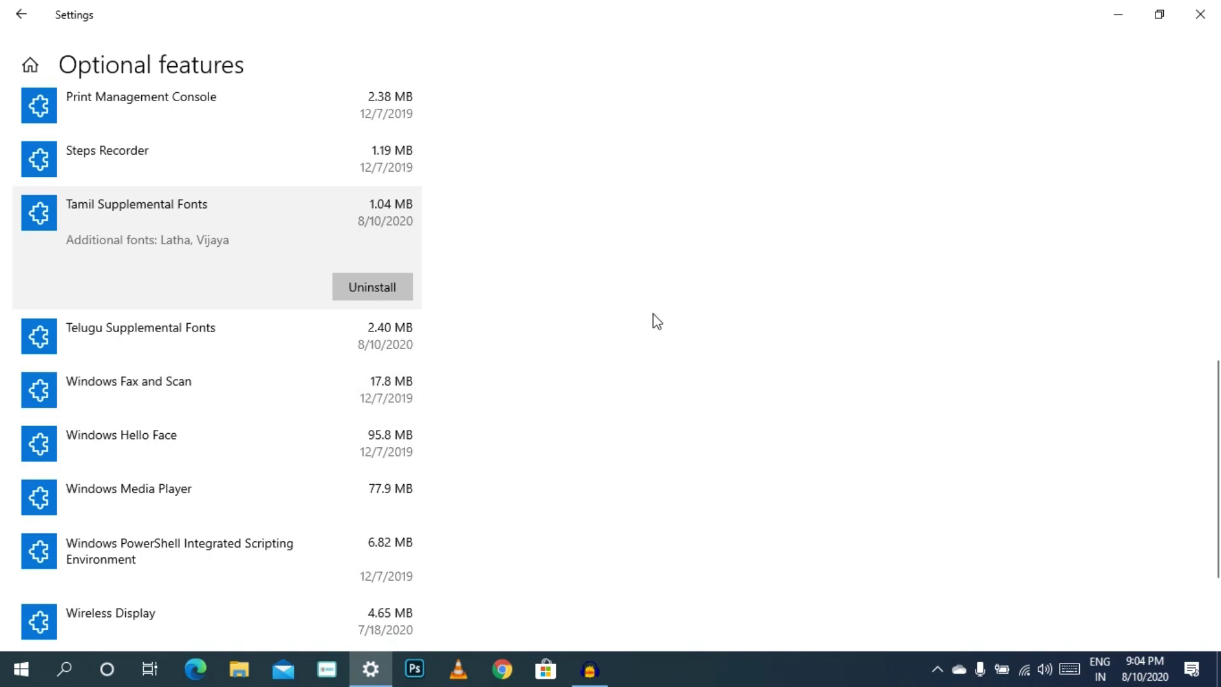
scroll(657, 321, "up", 4)
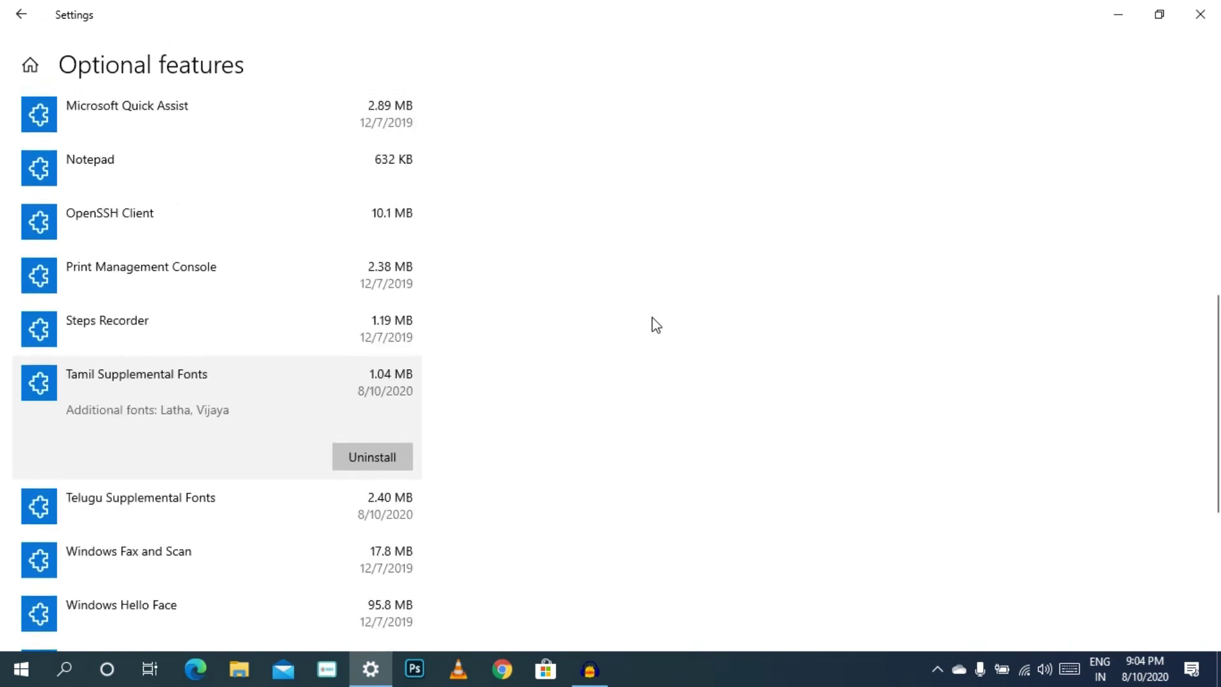
scroll(656, 325, "up", 4)
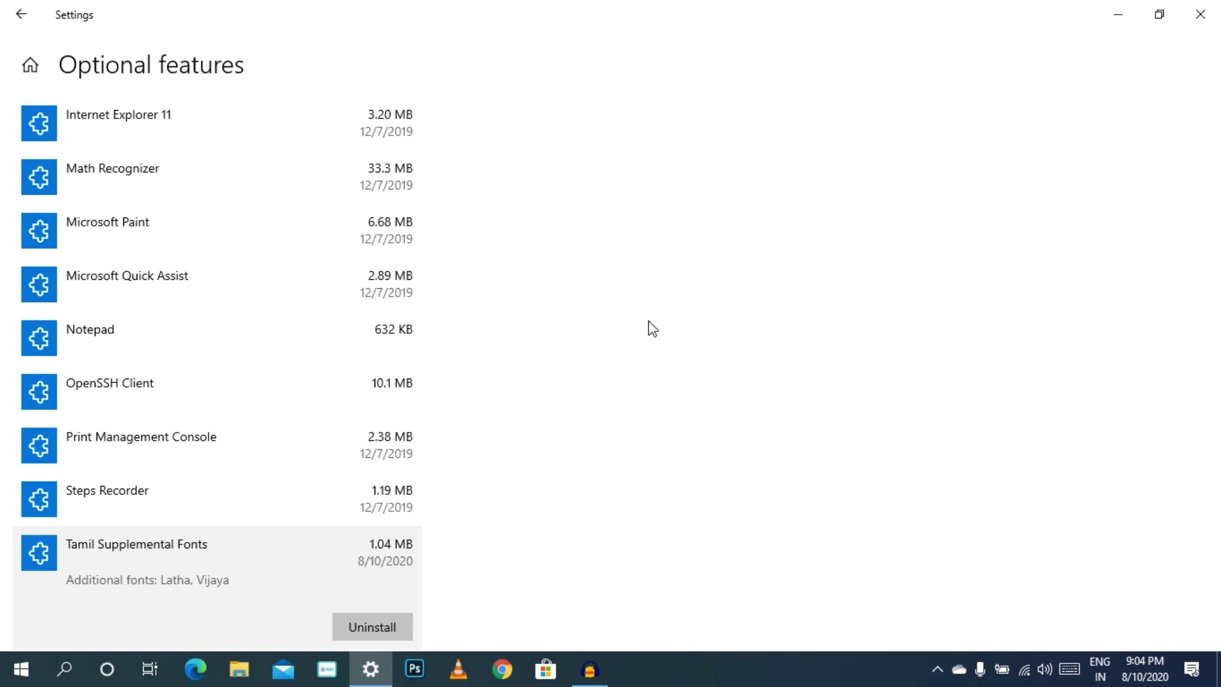
scroll(651, 327, "up", 3)
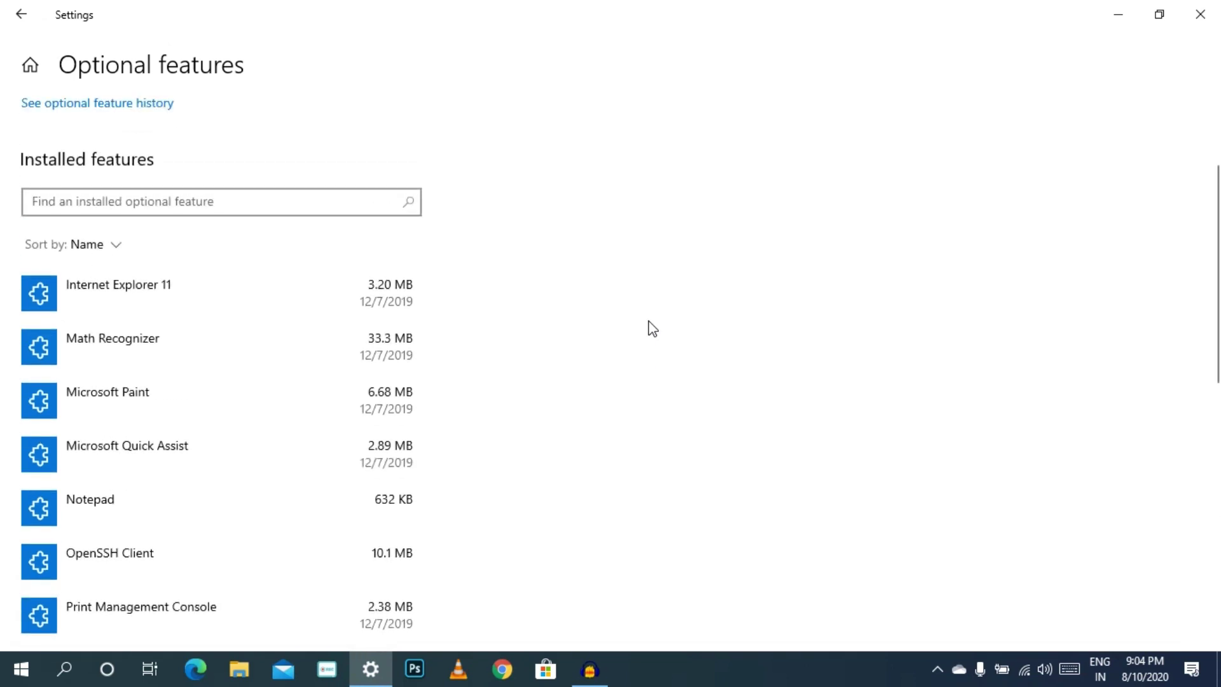
left_click(1117, 14)
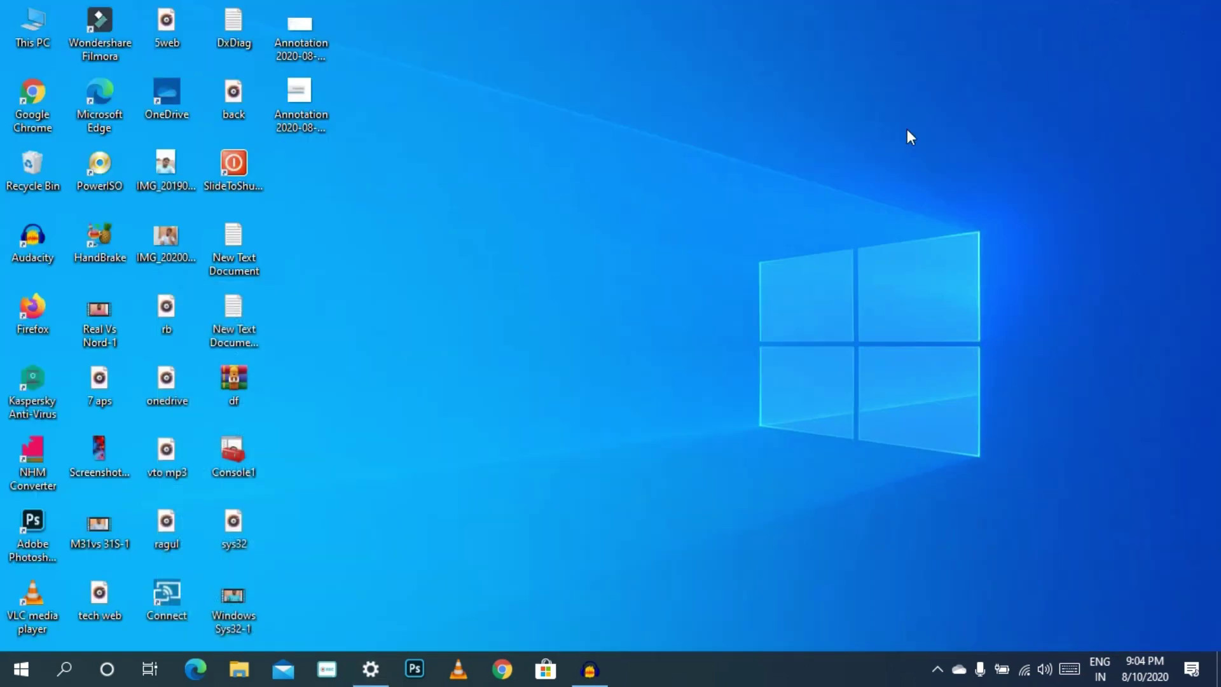